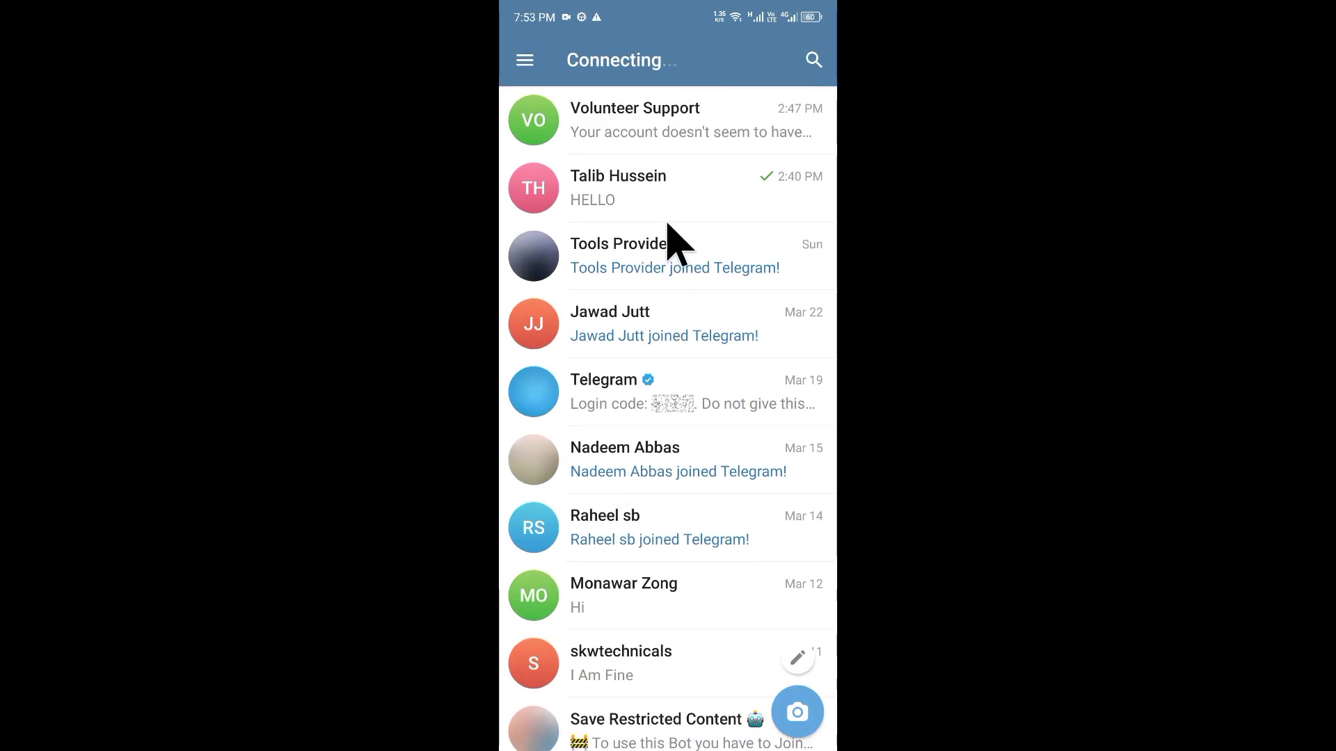
# Step: In Telegram, open and close the Volunteer Support chat, then open and close the navigation drawer
pyautogui.click(676, 134)
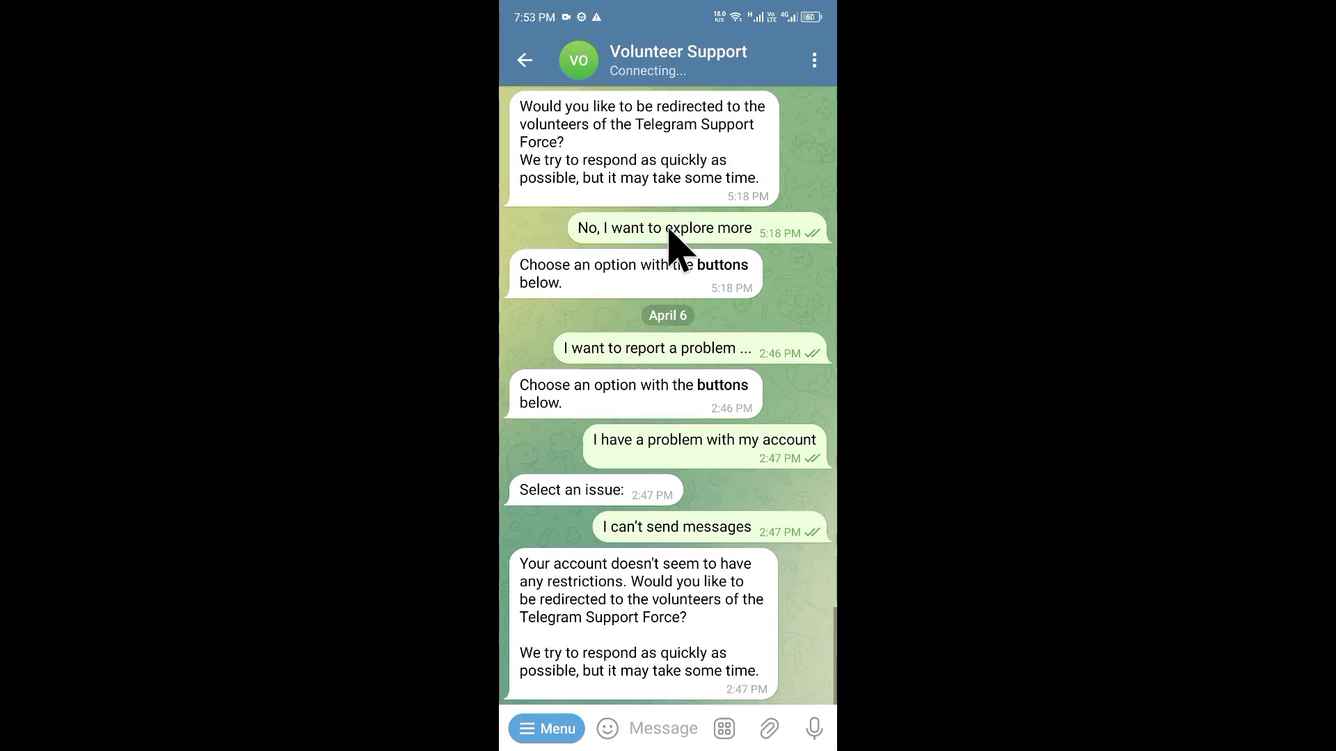
pyautogui.moveTo(507, 224); pyautogui.dragTo(707, 178)
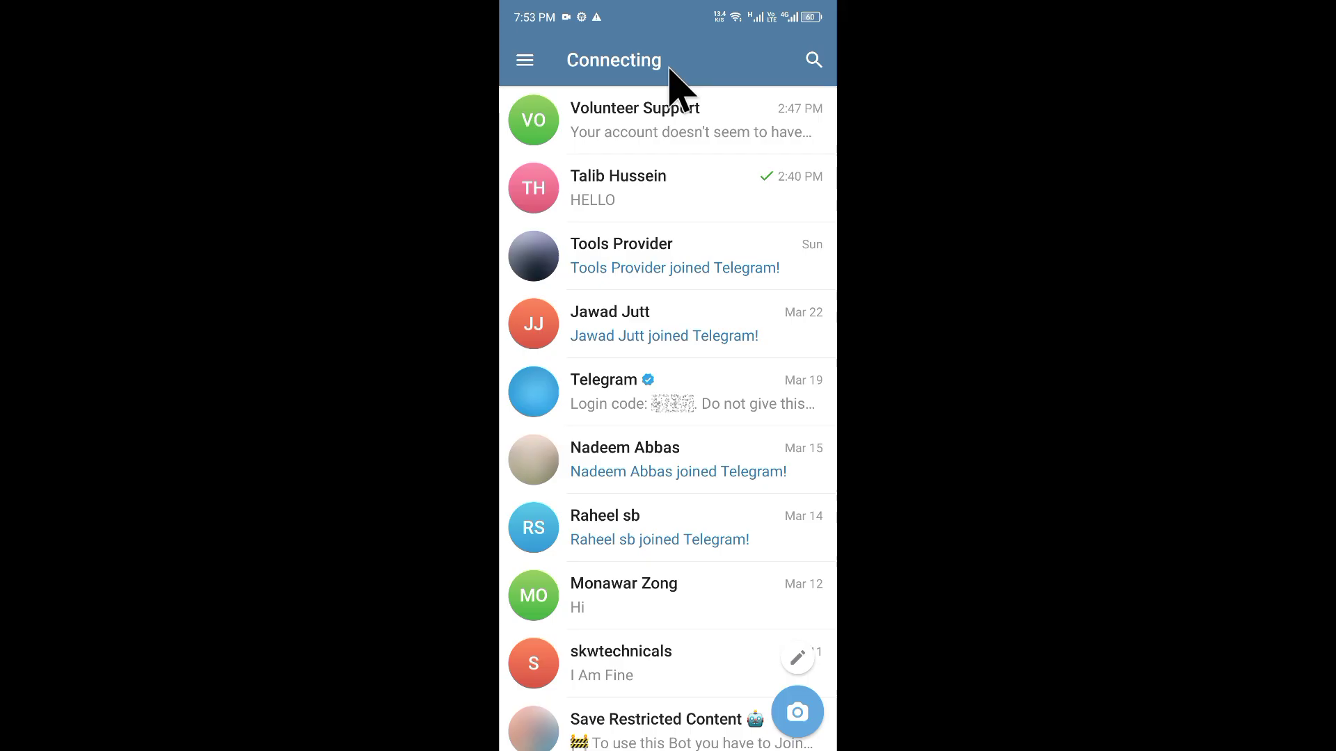
pyautogui.click(525, 59)
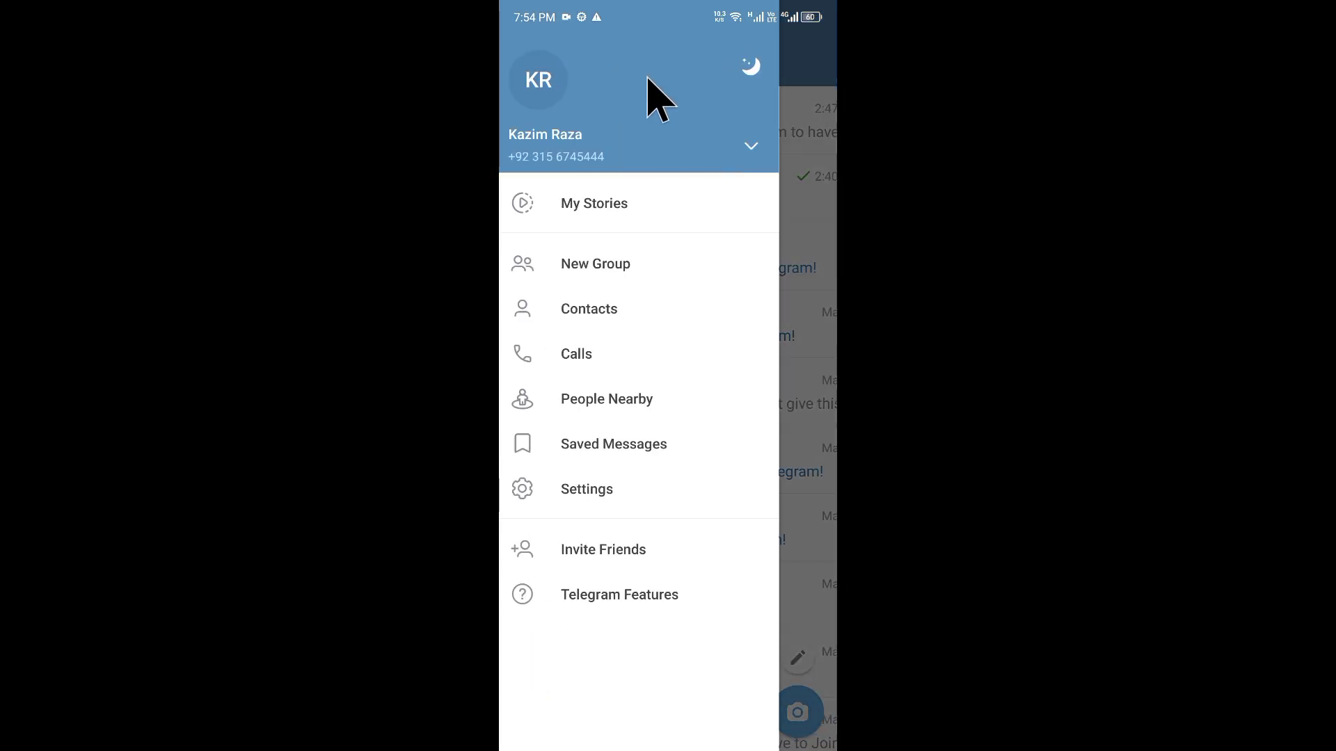
pyautogui.click(800, 59)
# Step: Leave Telegram for the home screen and swipe back to the earlier app pages
pyautogui.press('Home')
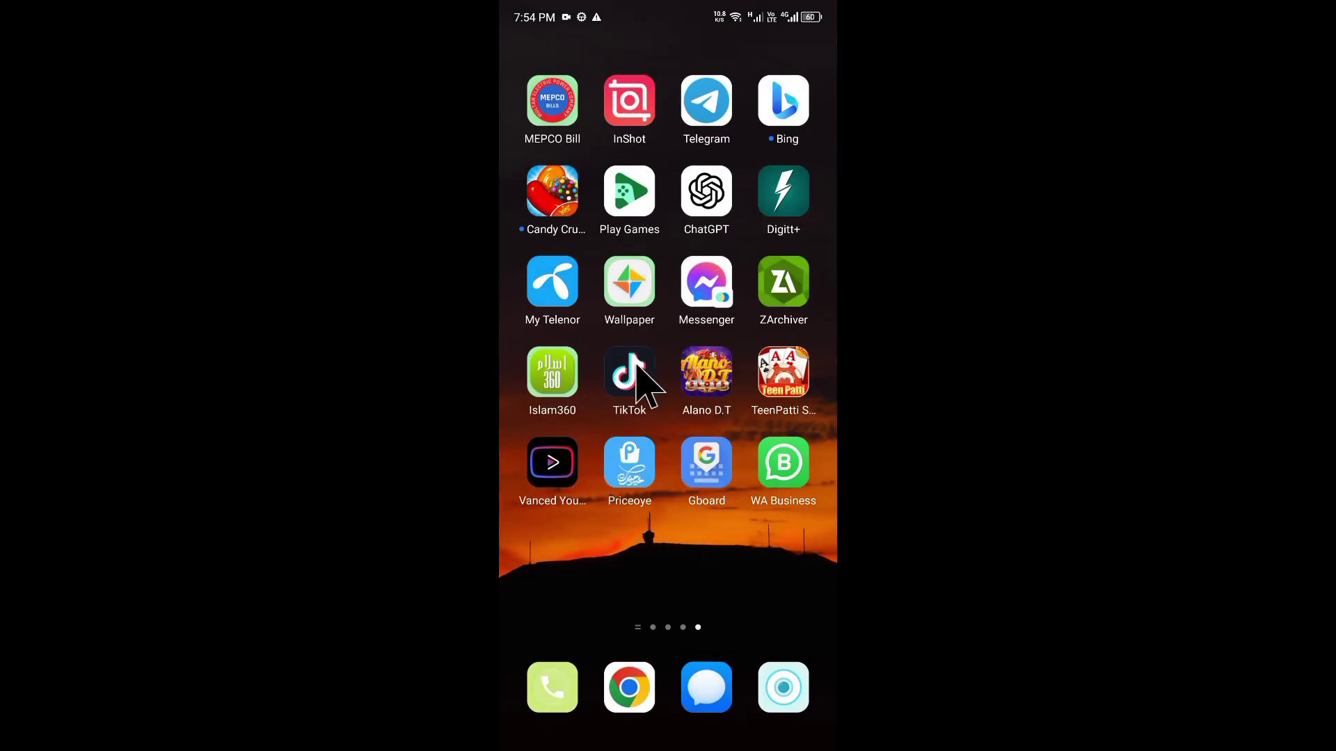
pyautogui.moveTo(637, 388); pyautogui.dragTo(745, 397)
pyautogui.moveTo(668, 360); pyautogui.dragTo(799, 387)
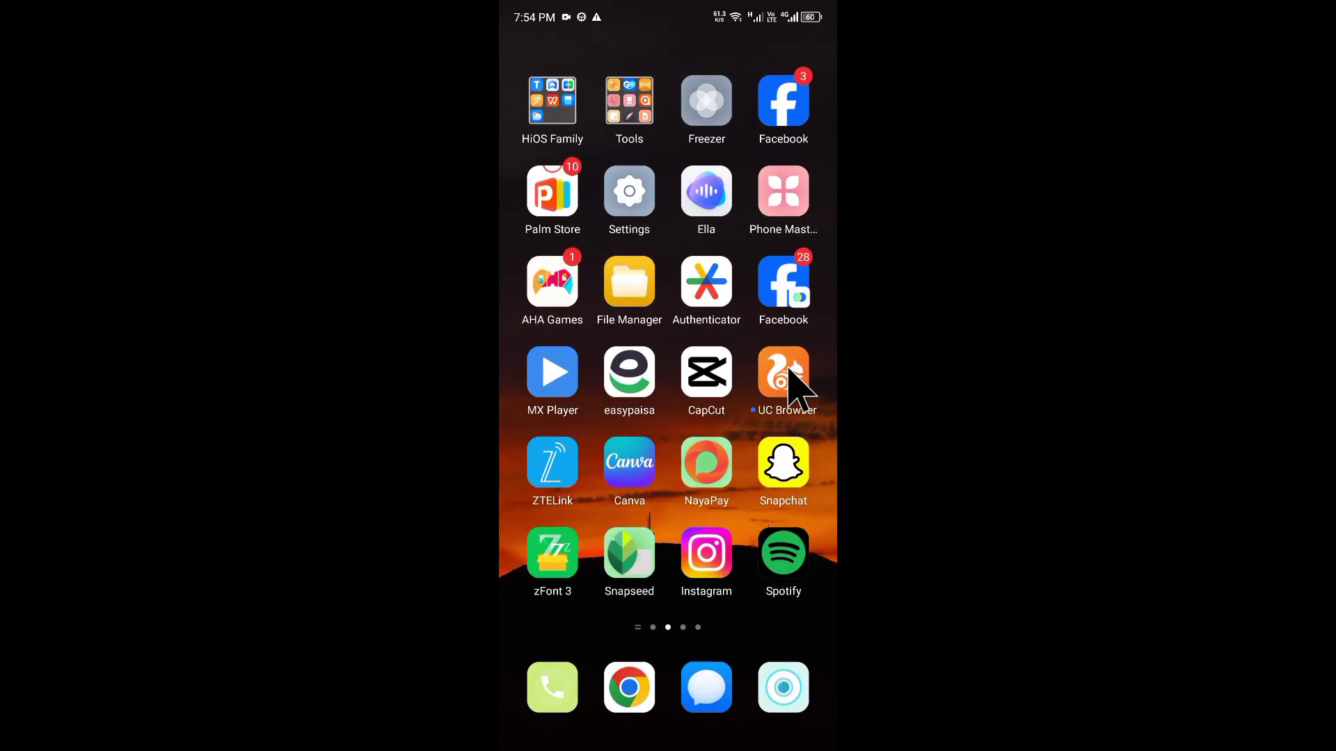
# Step: In Settings, confirm Wi-Fi is connected, then go to App Management
pyautogui.click(649, 207)
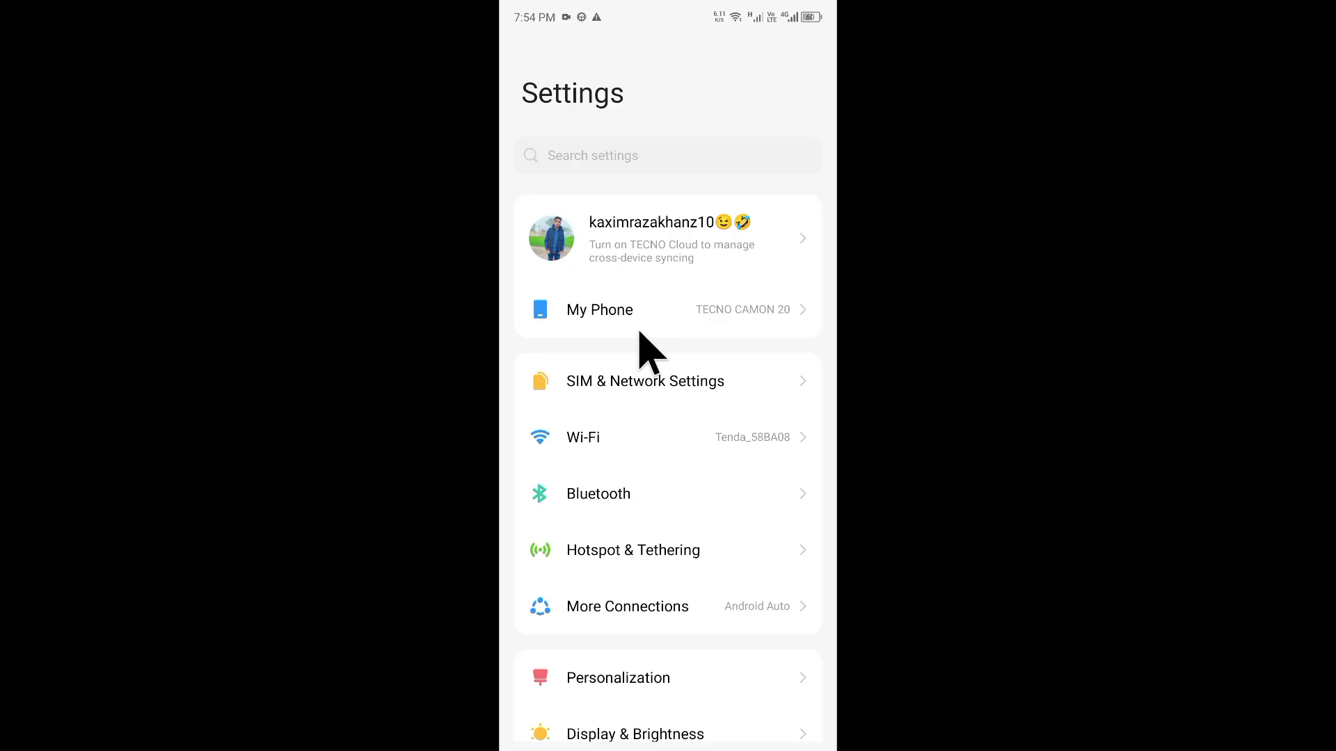
pyautogui.click(609, 440)
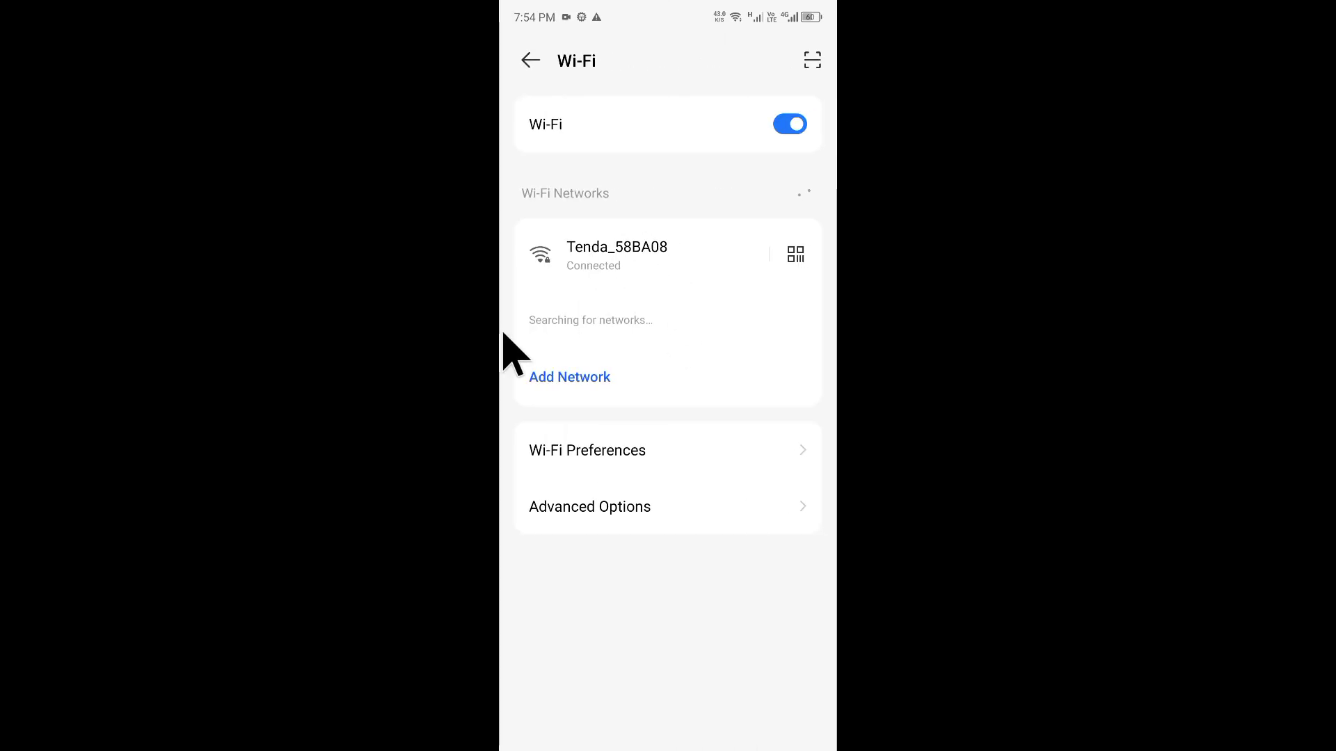
pyautogui.moveTo(501, 349); pyautogui.dragTo(641, 344)
pyautogui.moveTo(650, 536); pyautogui.dragTo(689, 371)
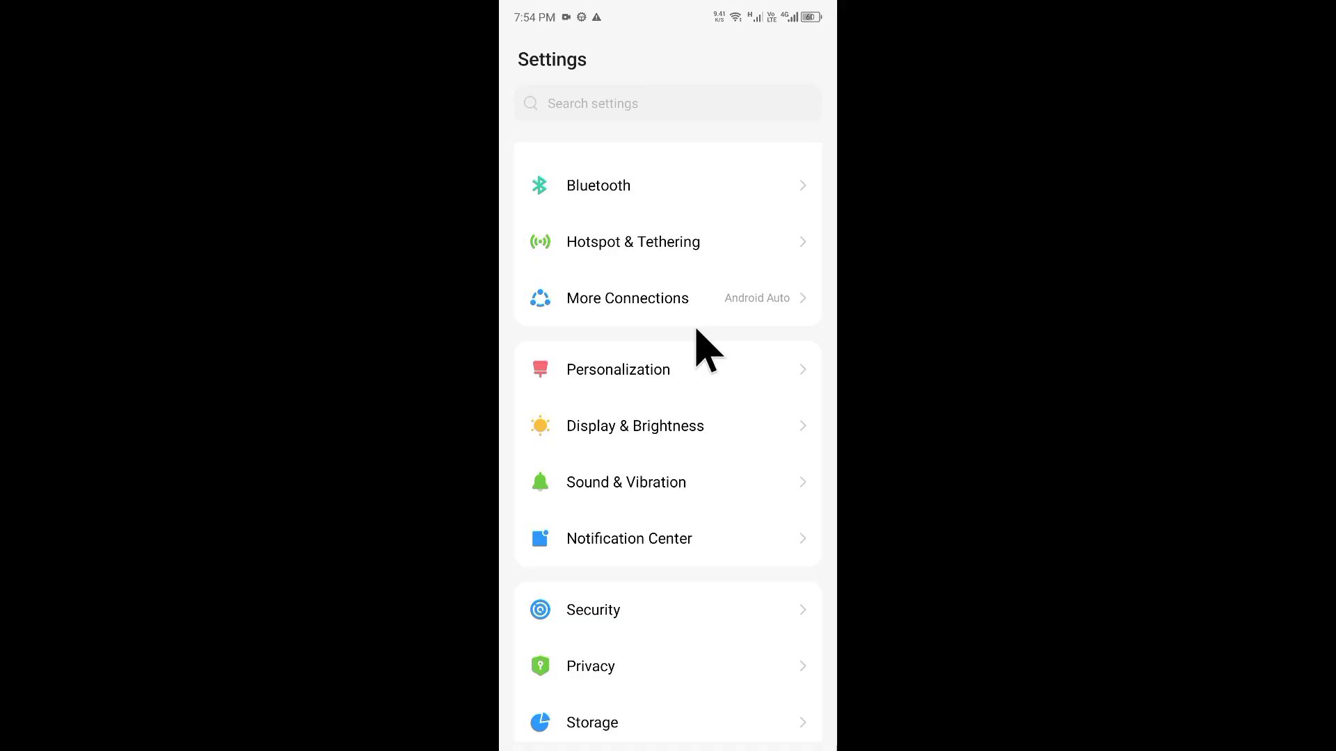
pyautogui.moveTo(692, 545); pyautogui.dragTo(707, 345)
pyautogui.click(626, 506)
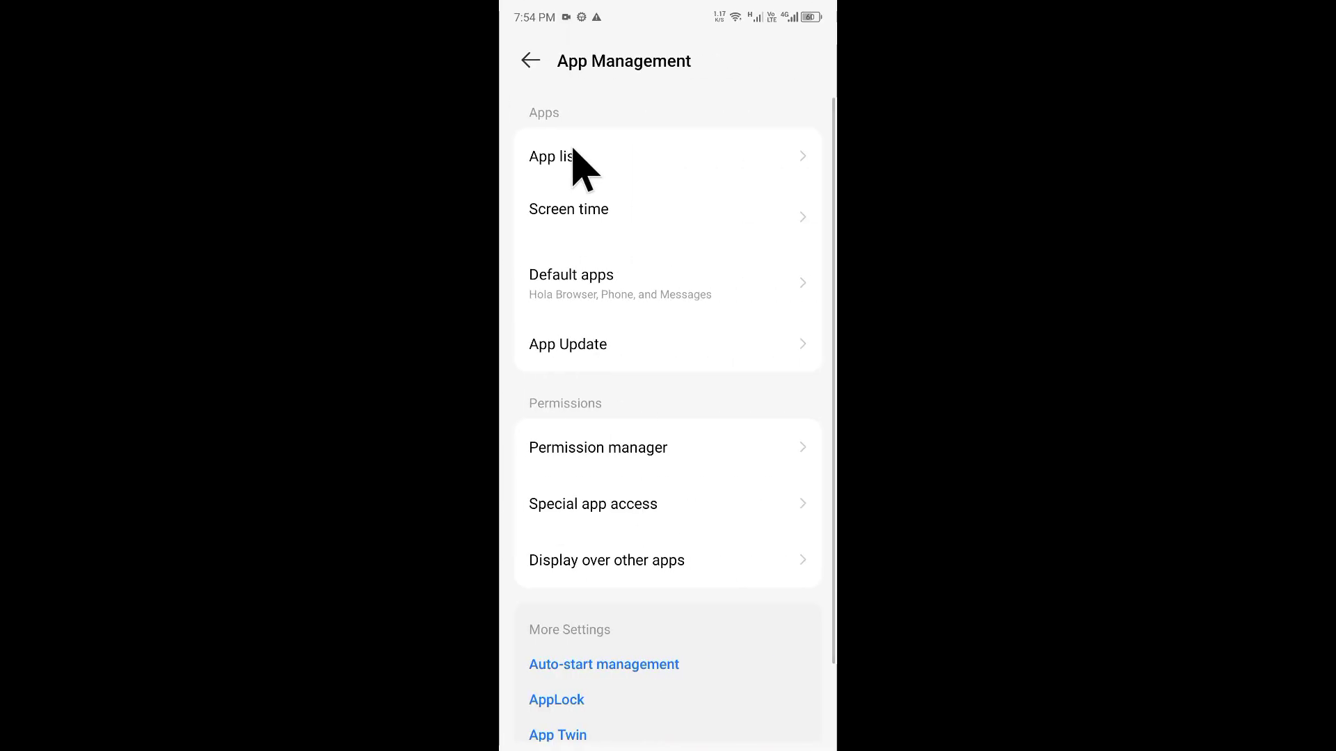
# Step: Find Telegram by searching 'tele', clear its cache to 0 B, then return home
pyautogui.click(579, 165)
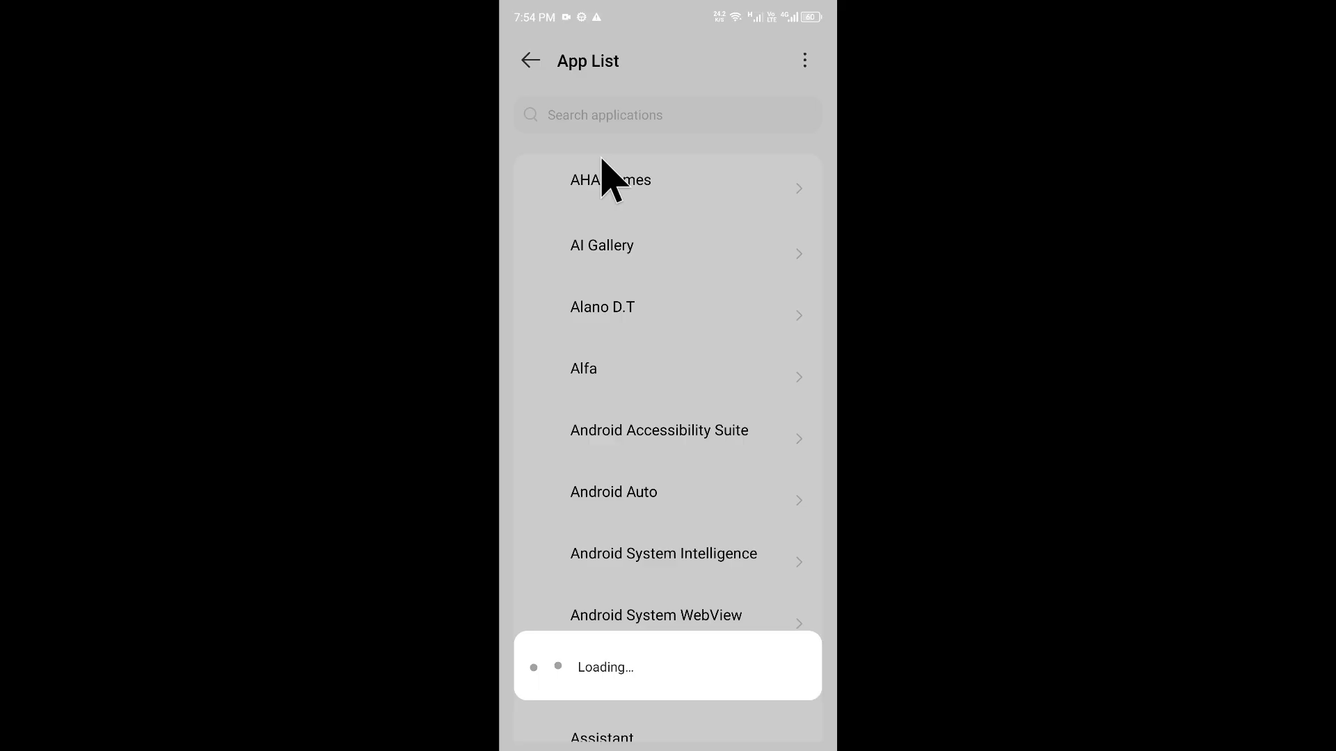
pyautogui.click(641, 115)
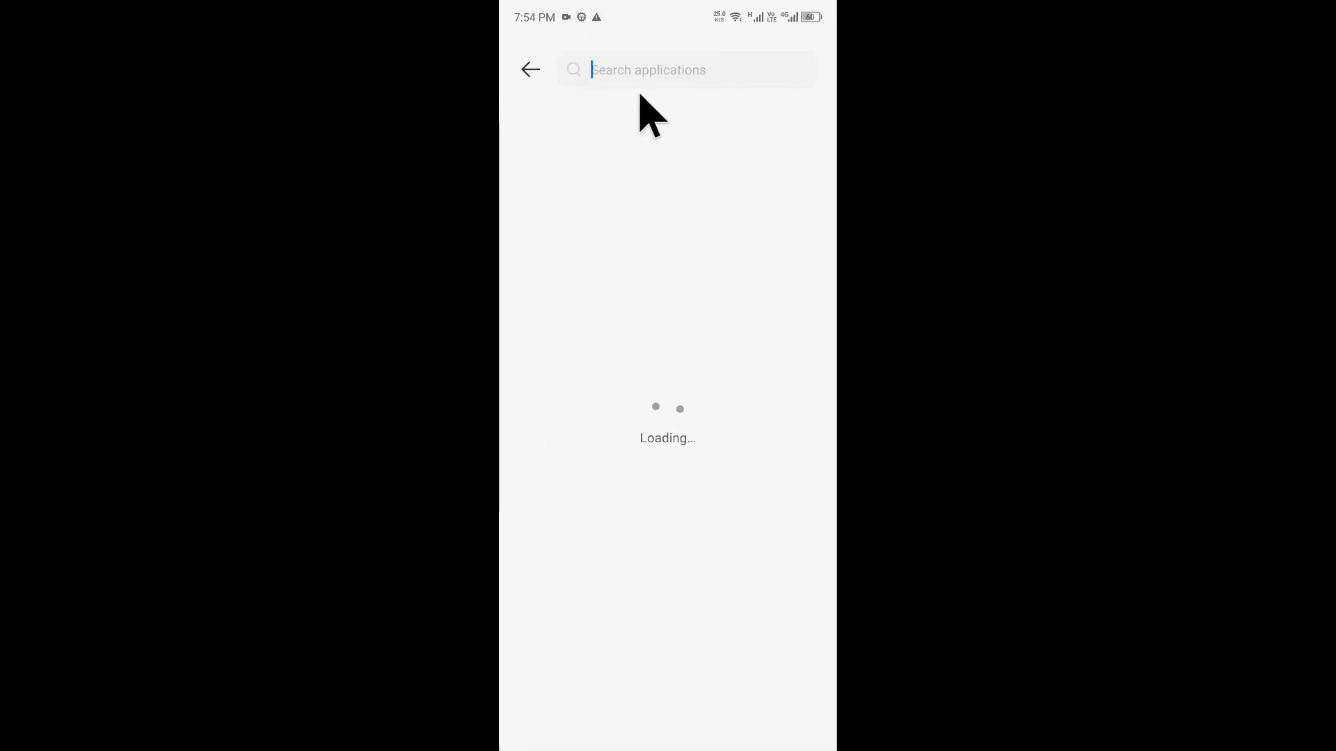
pyautogui.write('t')
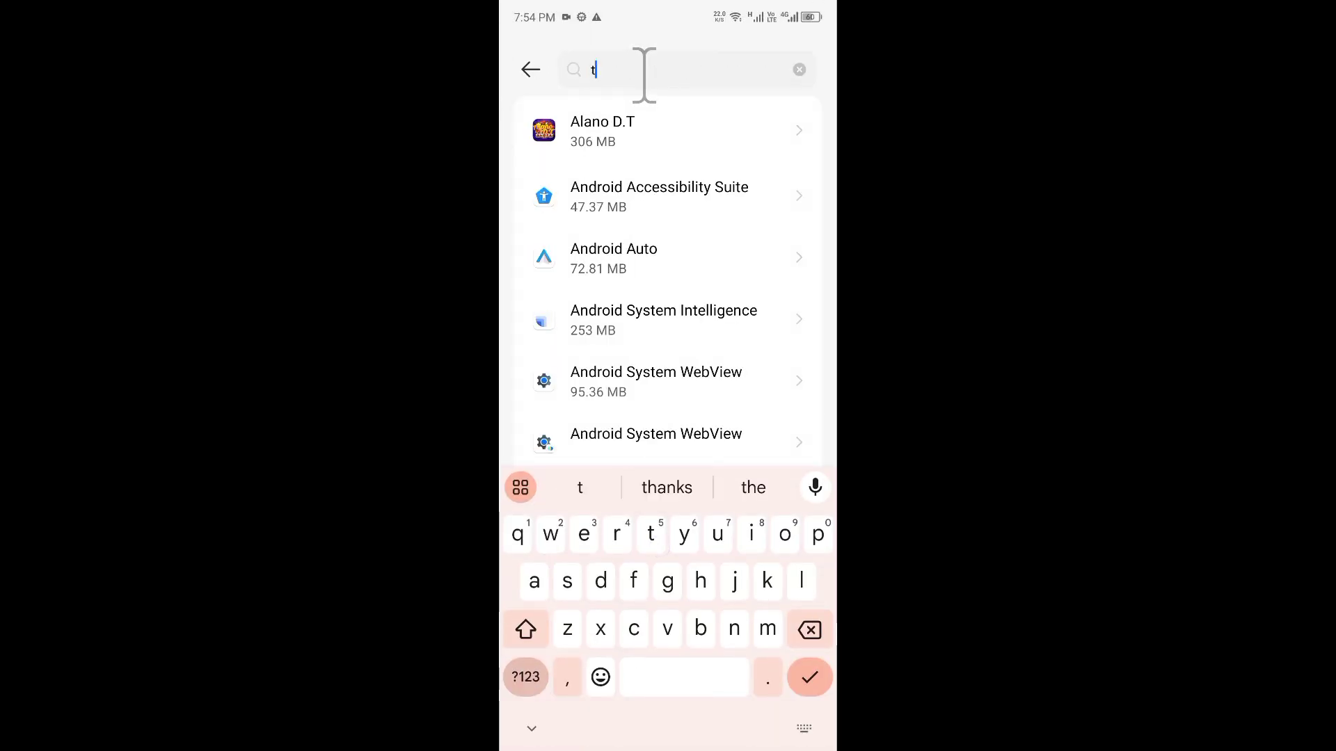
pyautogui.write('ele')
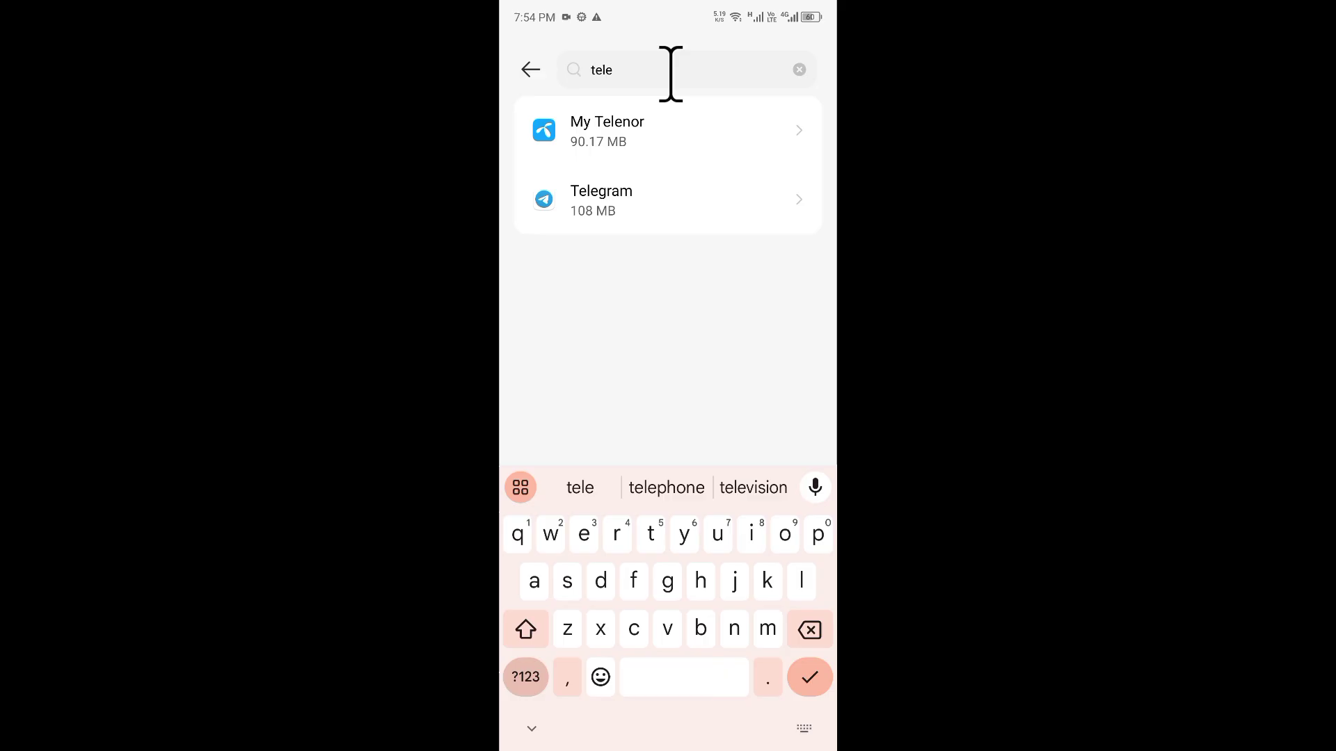
pyautogui.click(631, 198)
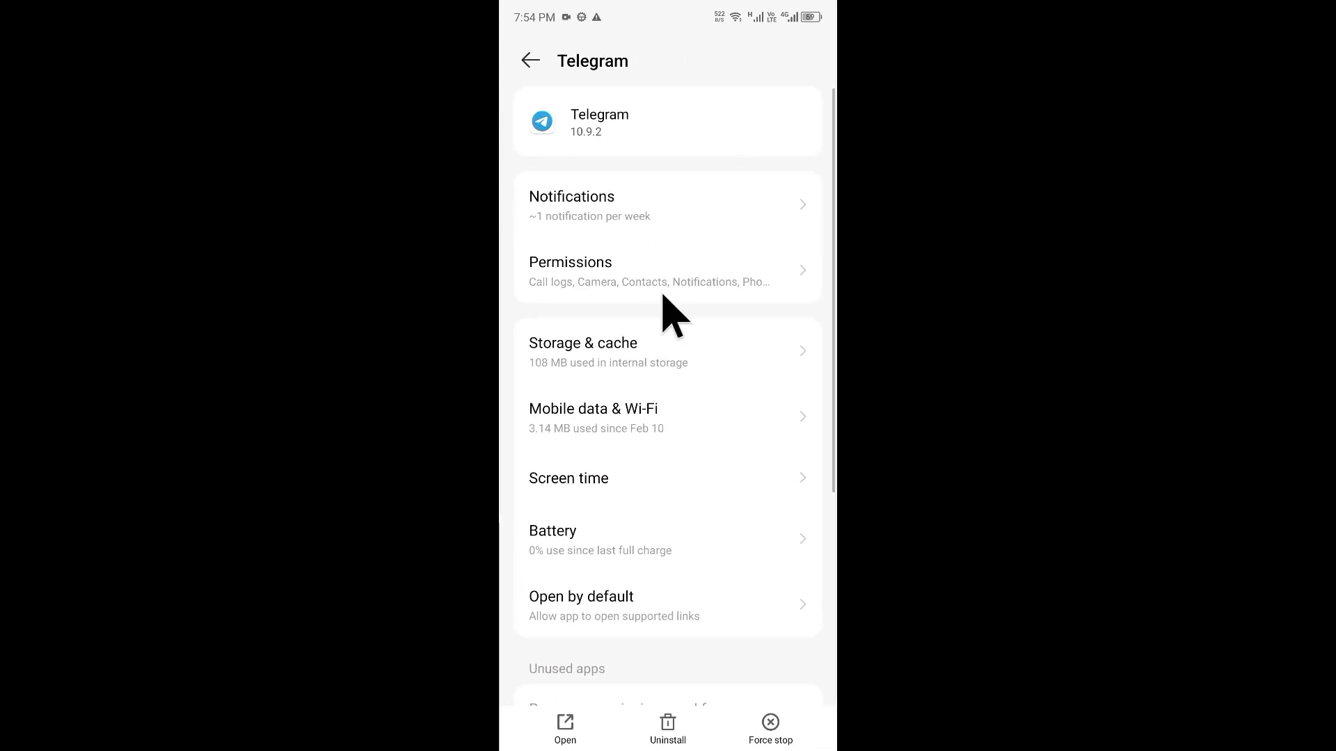
pyautogui.click(612, 358)
pyautogui.click(743, 720)
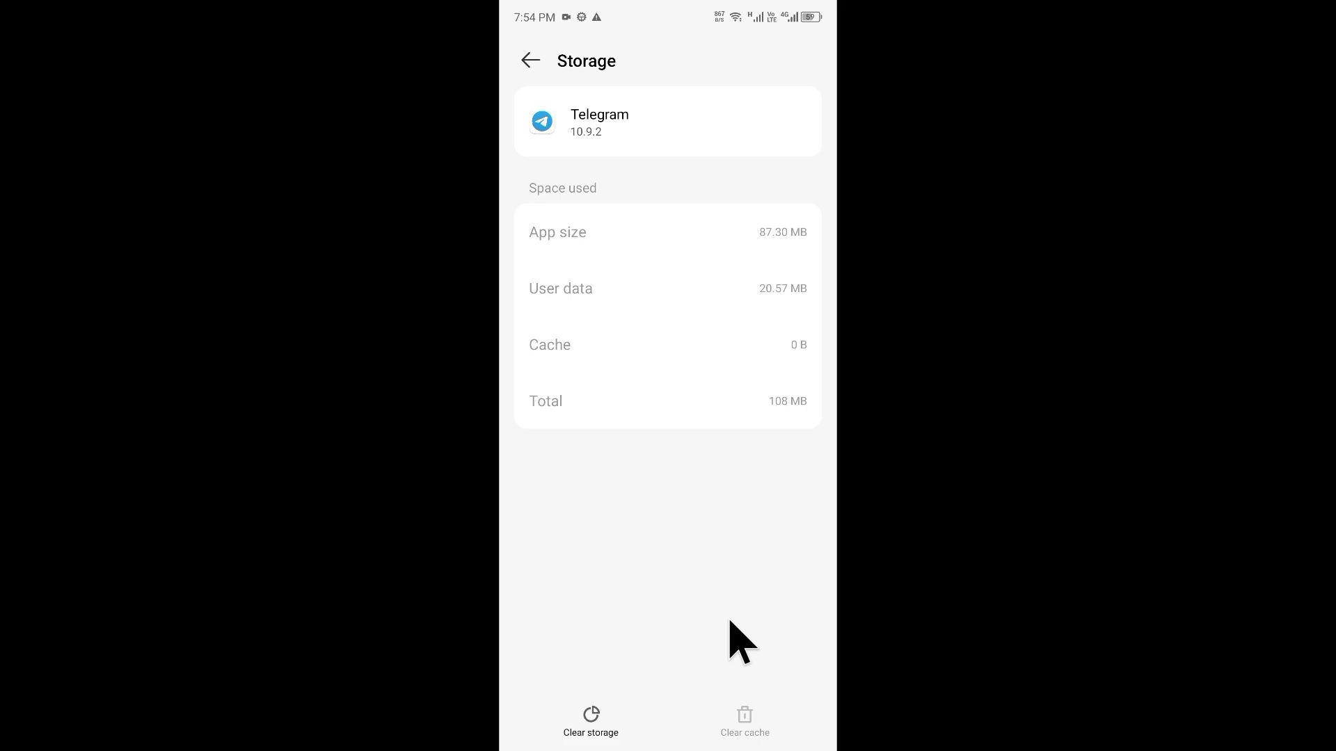
pyautogui.moveTo(668, 746); pyautogui.dragTo(716, 364)
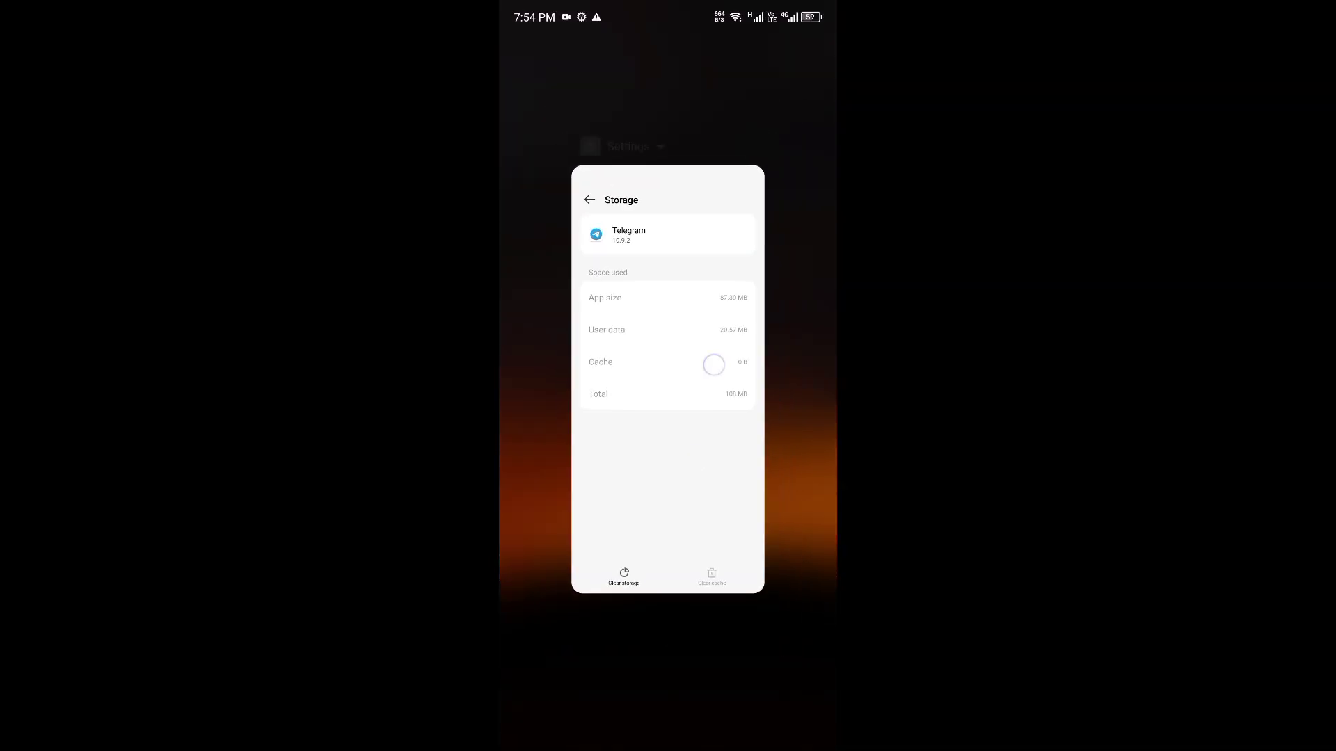
# Step: In System > Date & Time, toggle automatic time zone off and back on, leaving it enabled
pyautogui.click(648, 217)
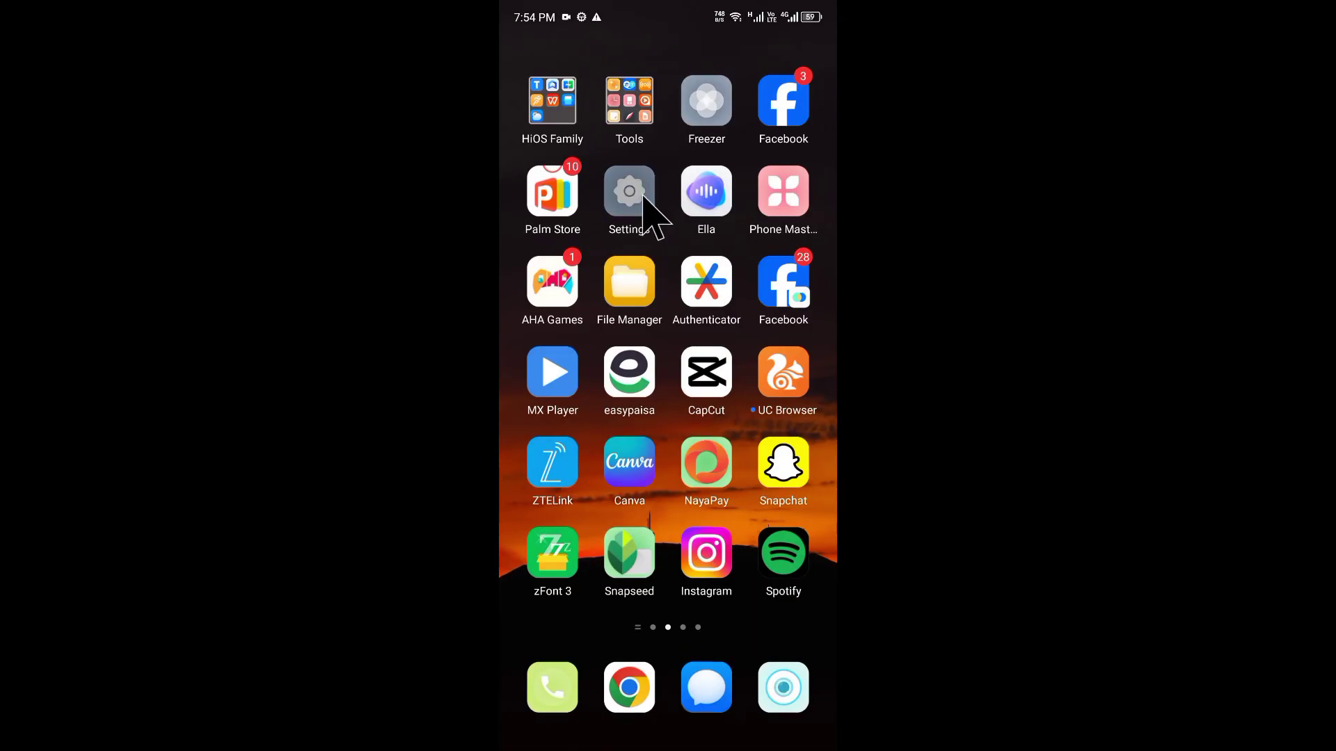
pyautogui.scroll(-10, 665, 526)
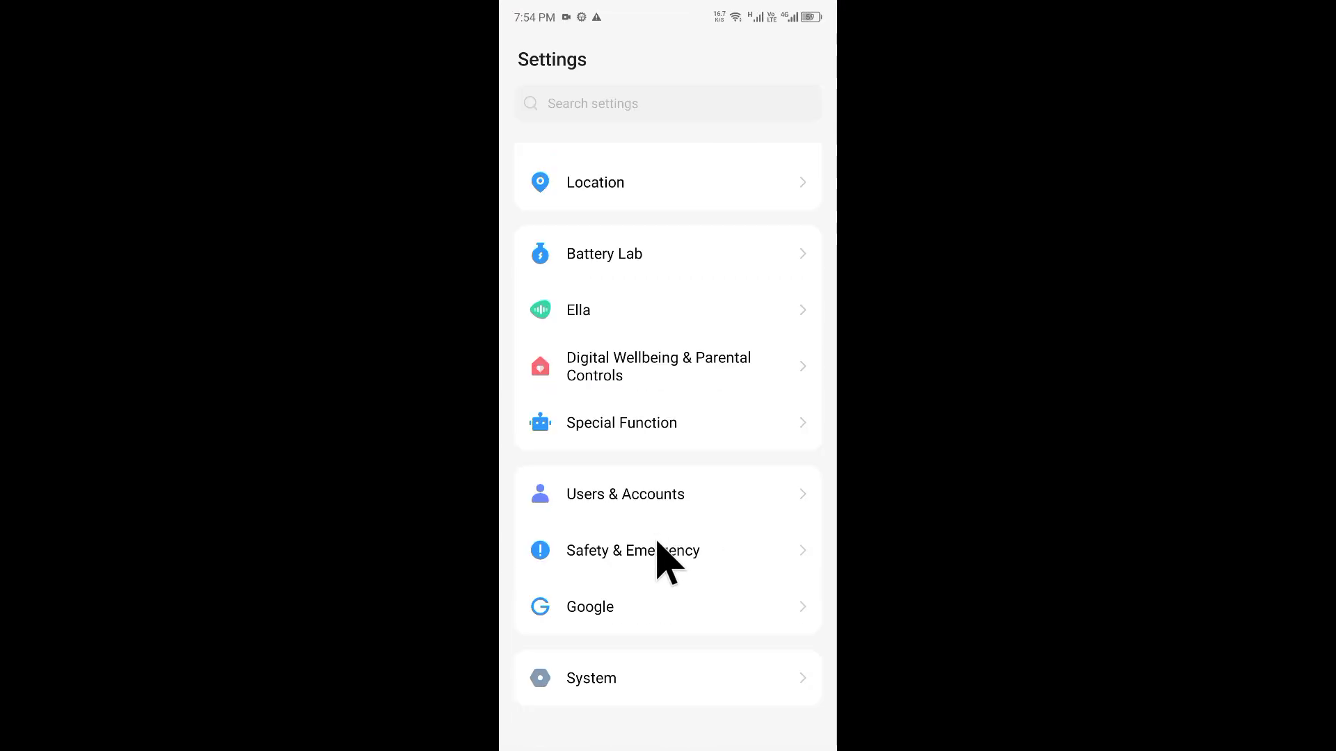
pyautogui.click(622, 680)
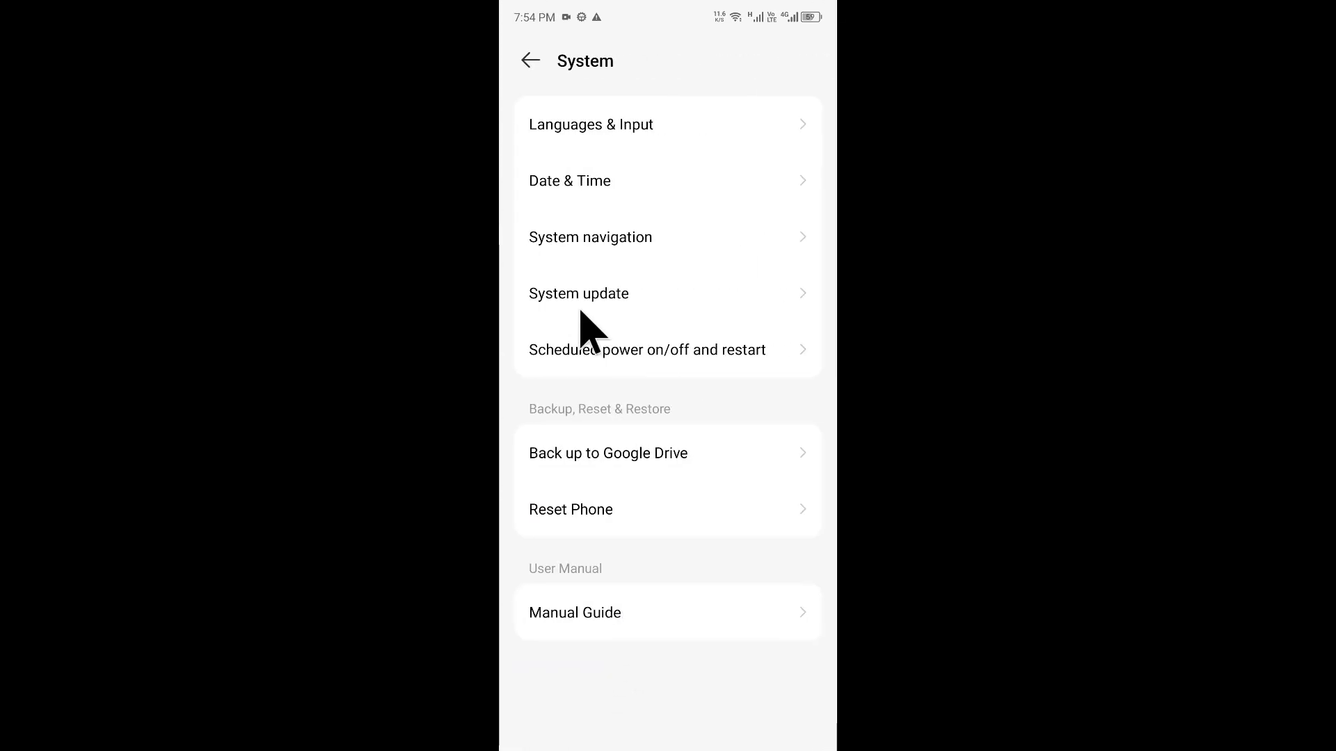
pyautogui.click(584, 188)
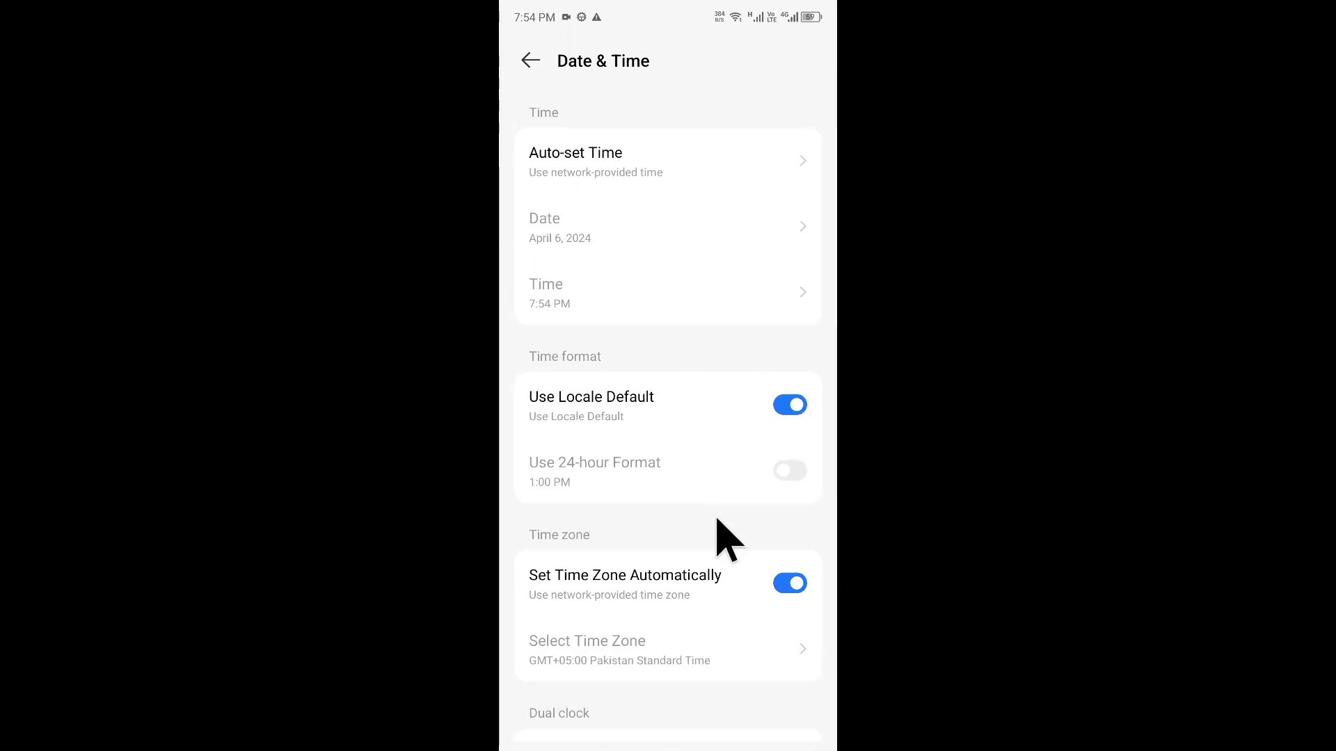
pyautogui.click(790, 584)
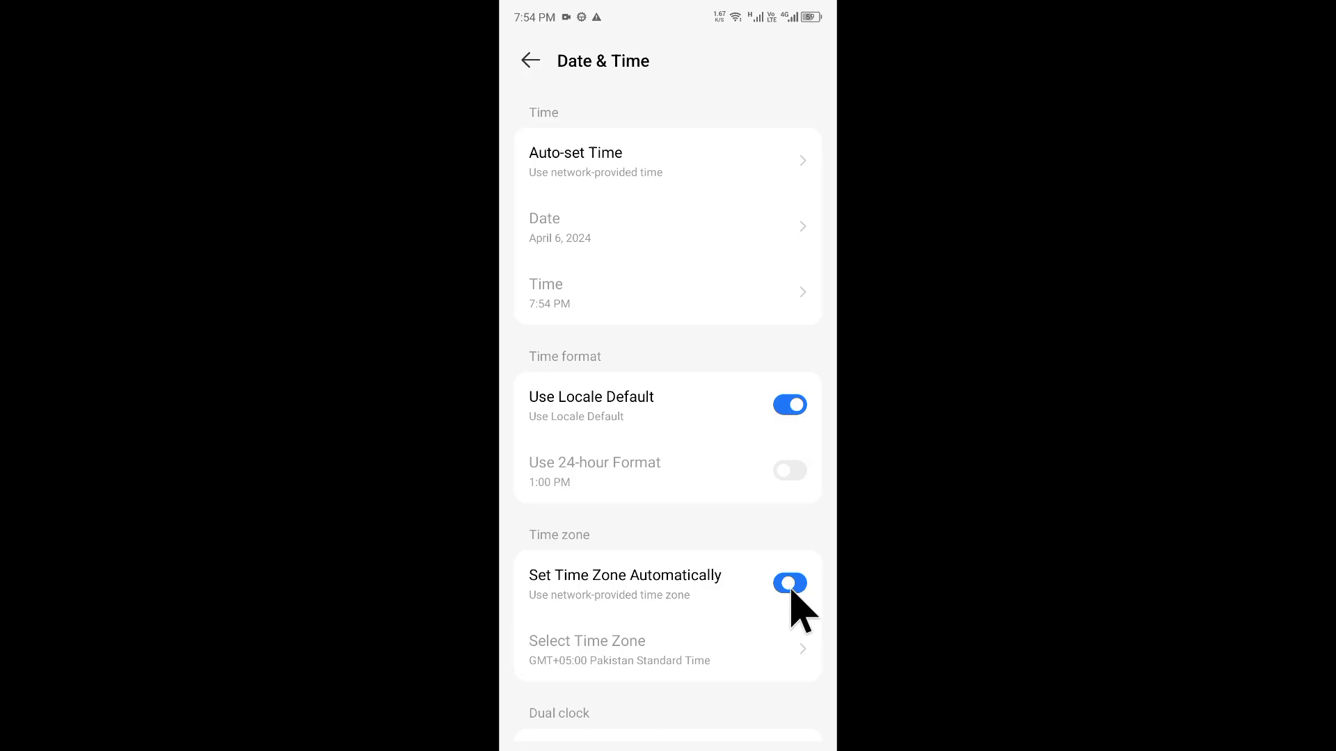
pyautogui.moveTo(501, 508); pyautogui.dragTo(667, 534)
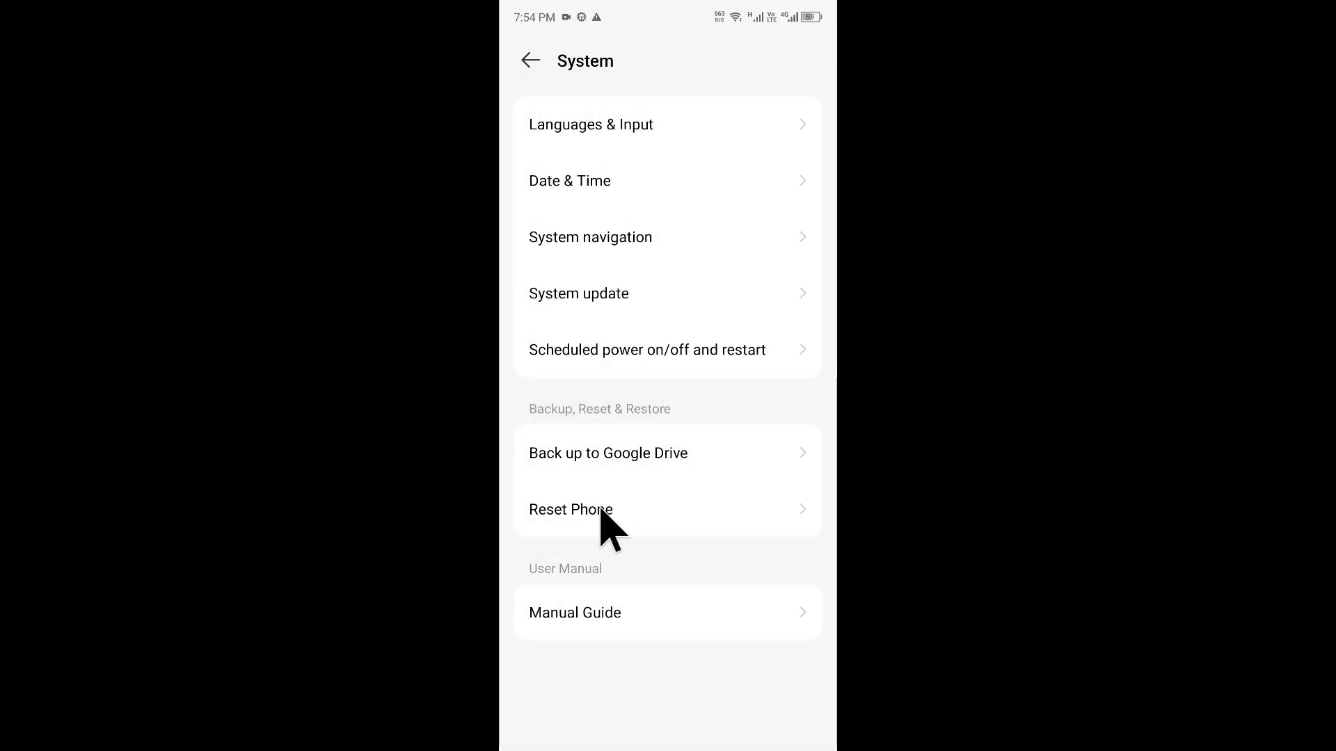
# Step: View the Reset Phone options, including Reset Wi-Fi, mobile & Bluetooth, then exit home without resetting
pyautogui.click(599, 511)
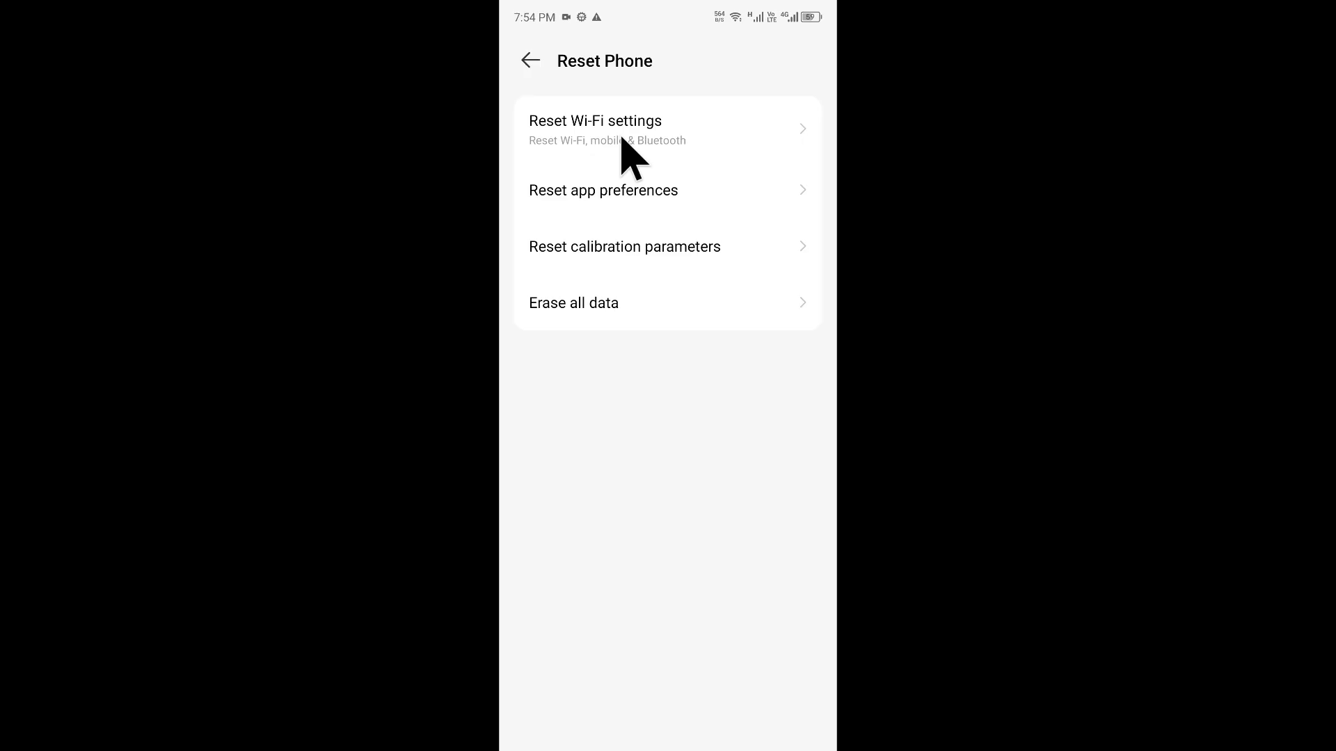
pyautogui.moveTo(679, 745); pyautogui.dragTo(721, 444)
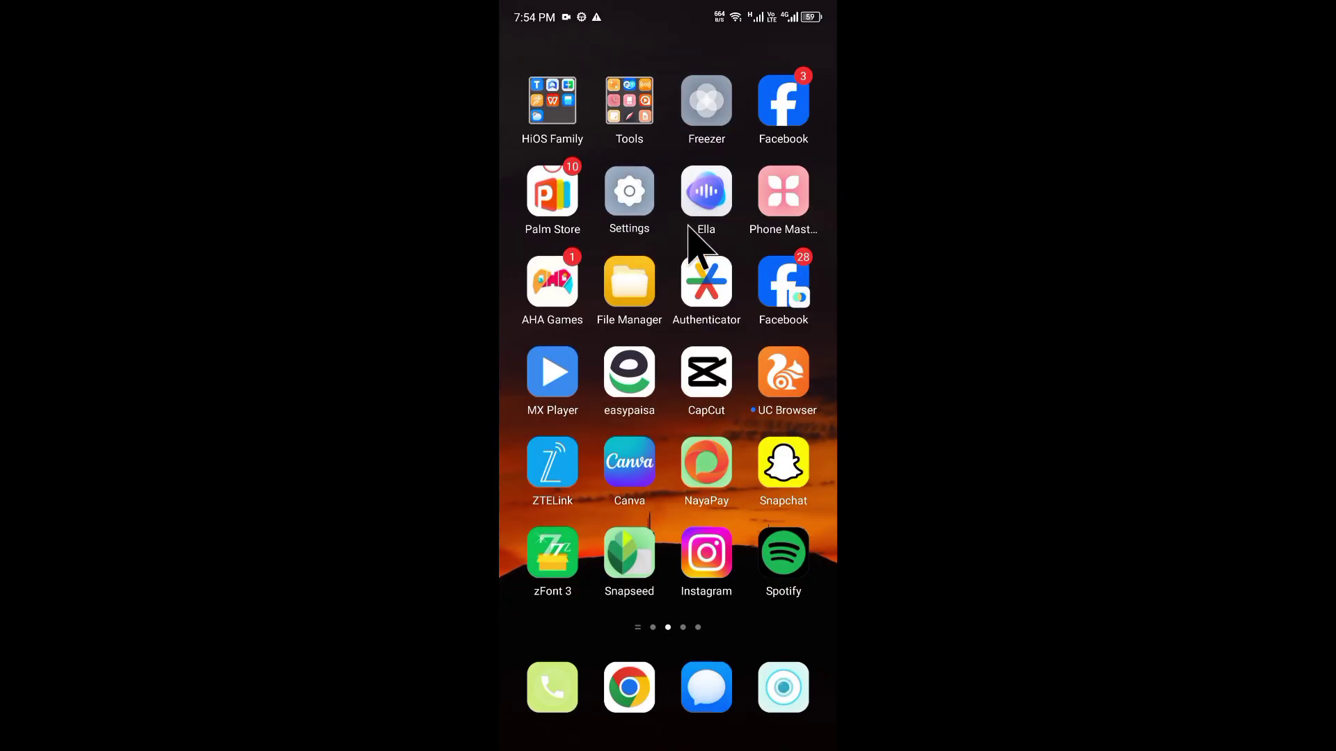
# Step: Search Play Store for 'telegram' and view Telegram's page showing Update, then return home
pyautogui.moveTo(704, 269); pyautogui.dragTo(814, 282)
pyautogui.click(707, 558)
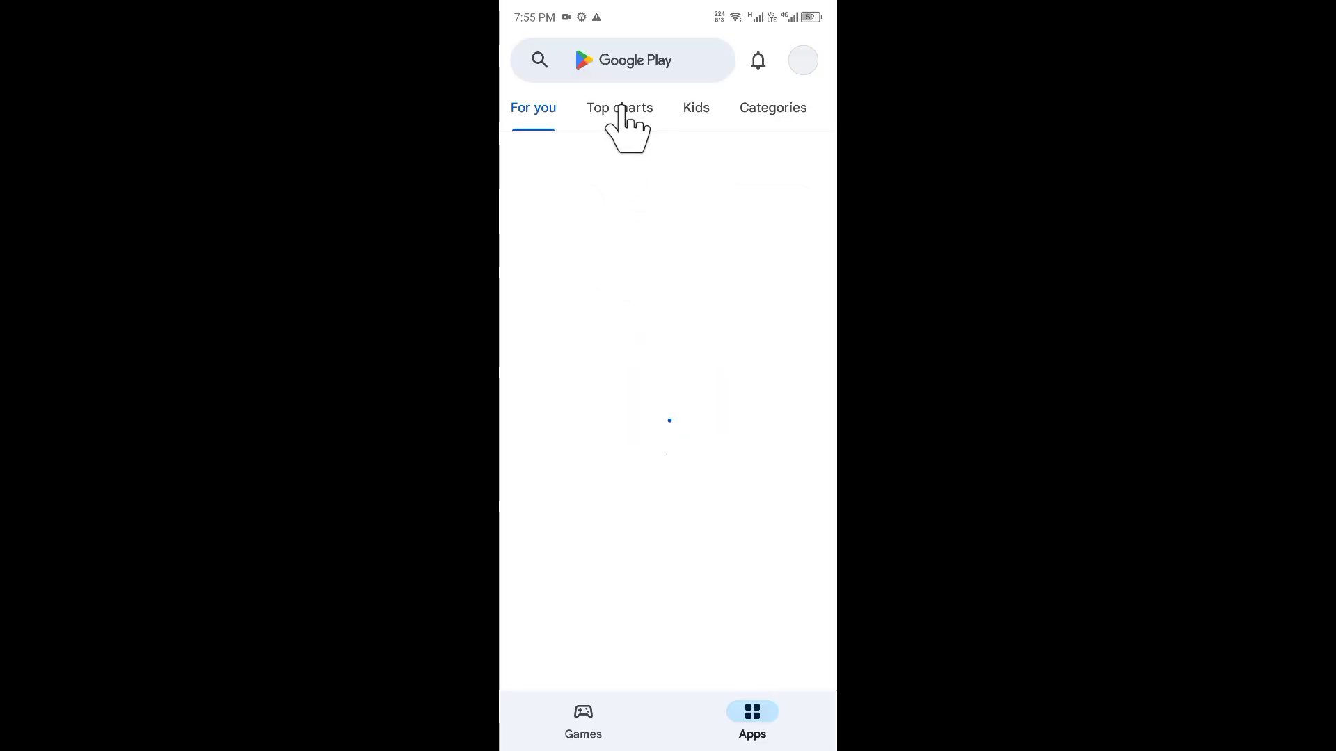
pyautogui.click(636, 59)
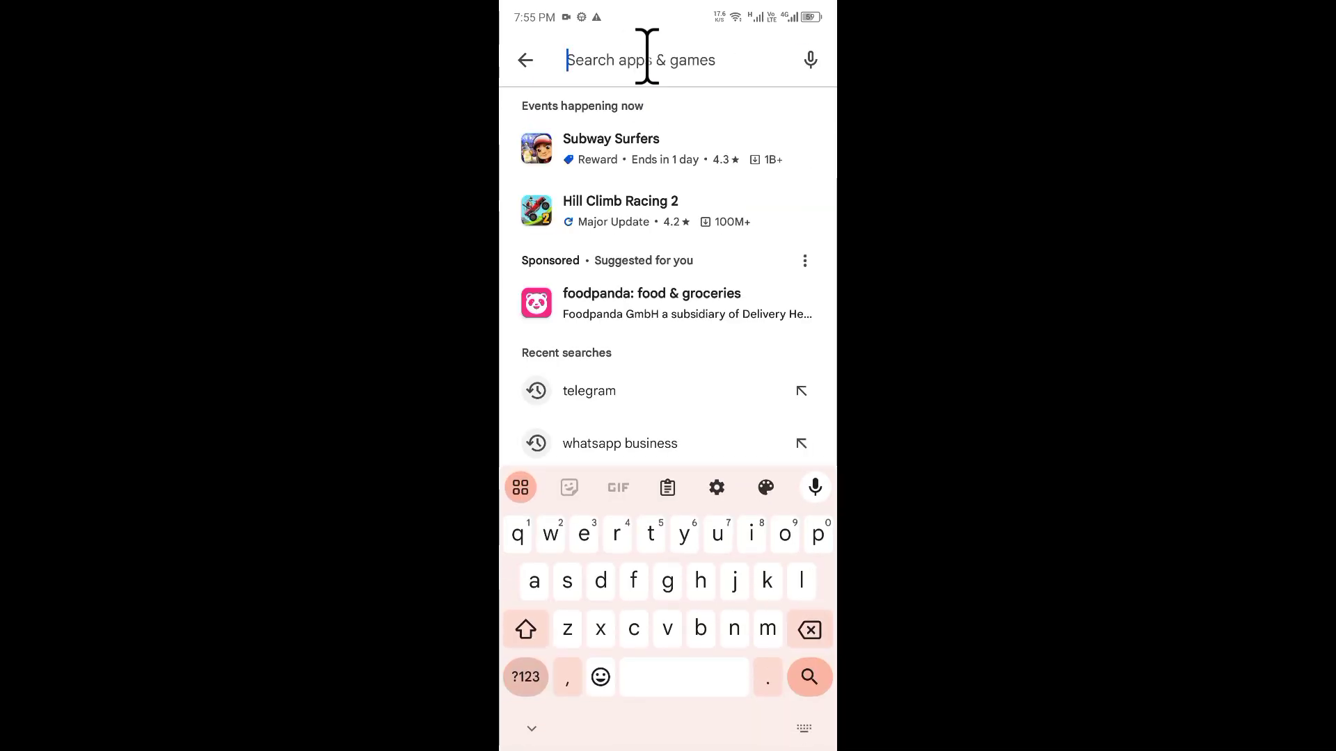
pyautogui.click(586, 390)
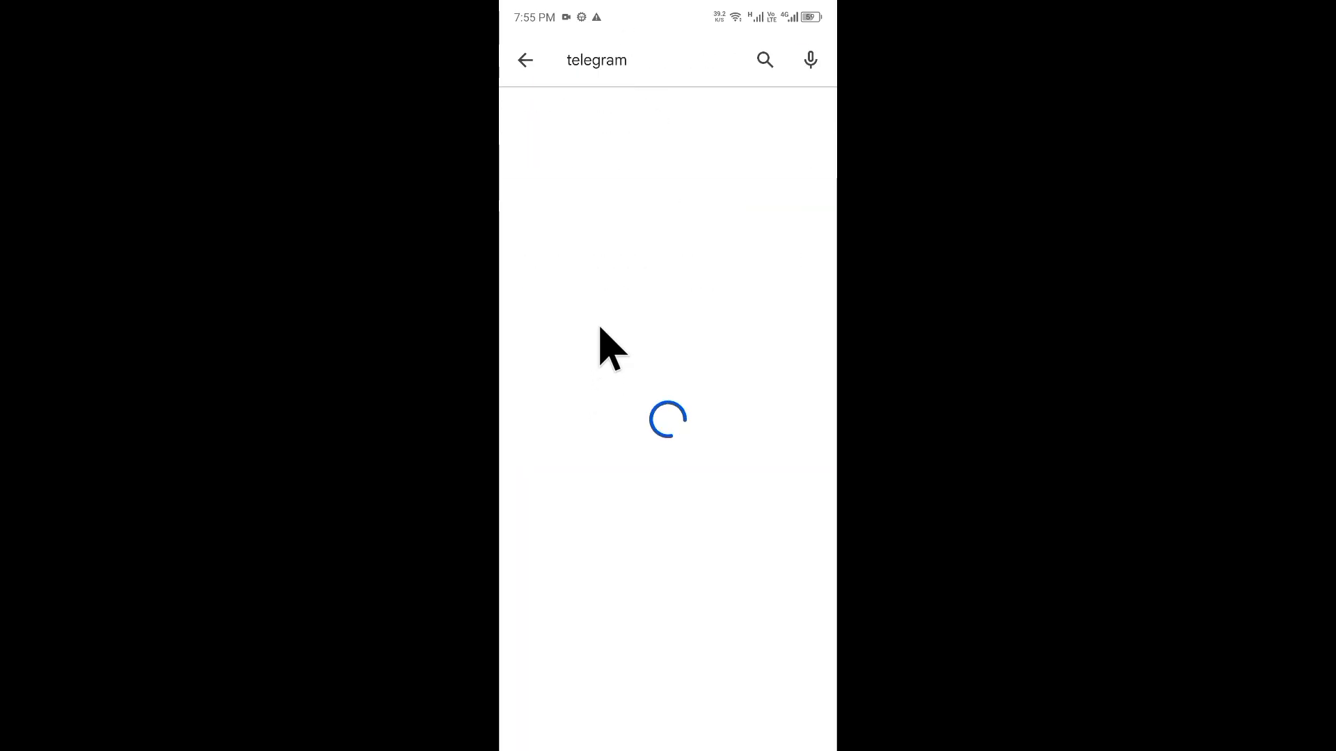
pyautogui.click(630, 293)
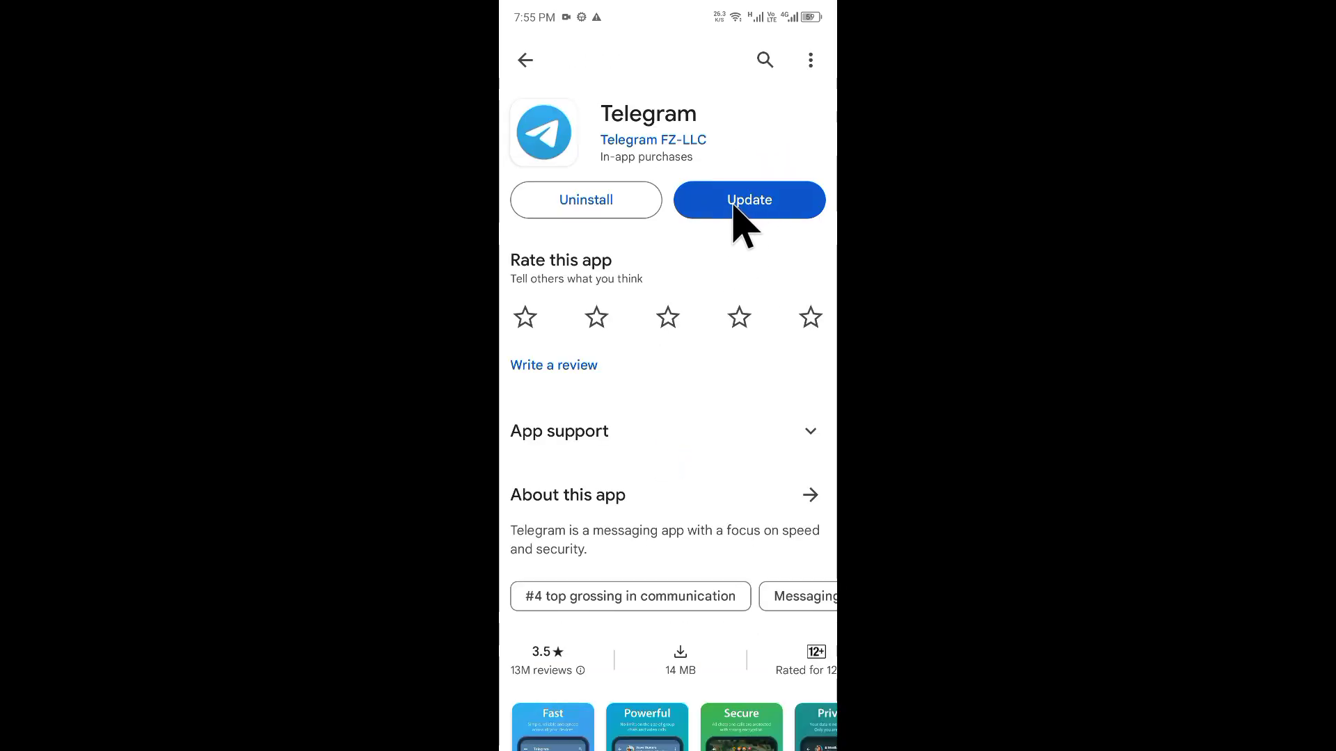
pyautogui.press('super')
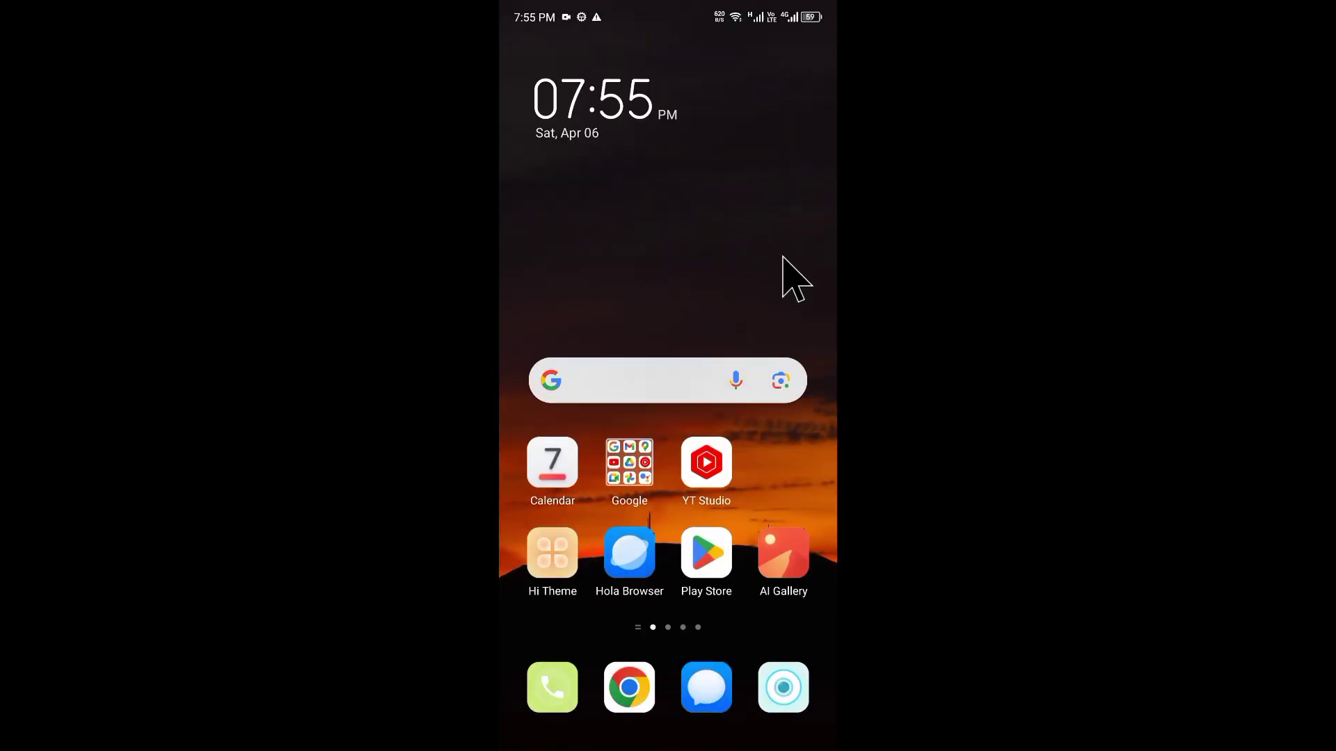
# Step: Flip back and forth through the home pages, ending on the WhatsApp and Speedtest page
pyautogui.moveTo(782, 279)
pyautogui.mouseDown()
pyautogui.moveTo(614, 299)
pyautogui.moveTo(704, 292)
pyautogui.mouseUp()
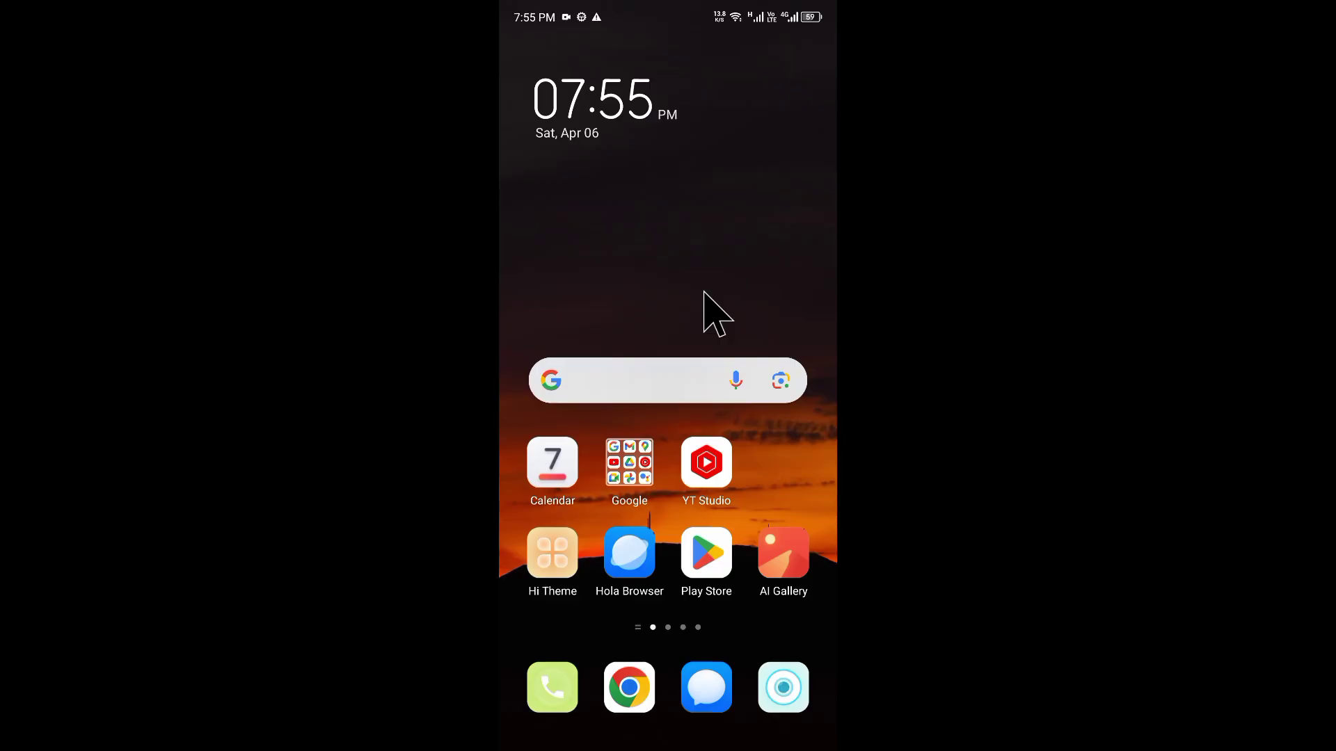
pyautogui.moveTo(755, 305); pyautogui.dragTo(582, 339)
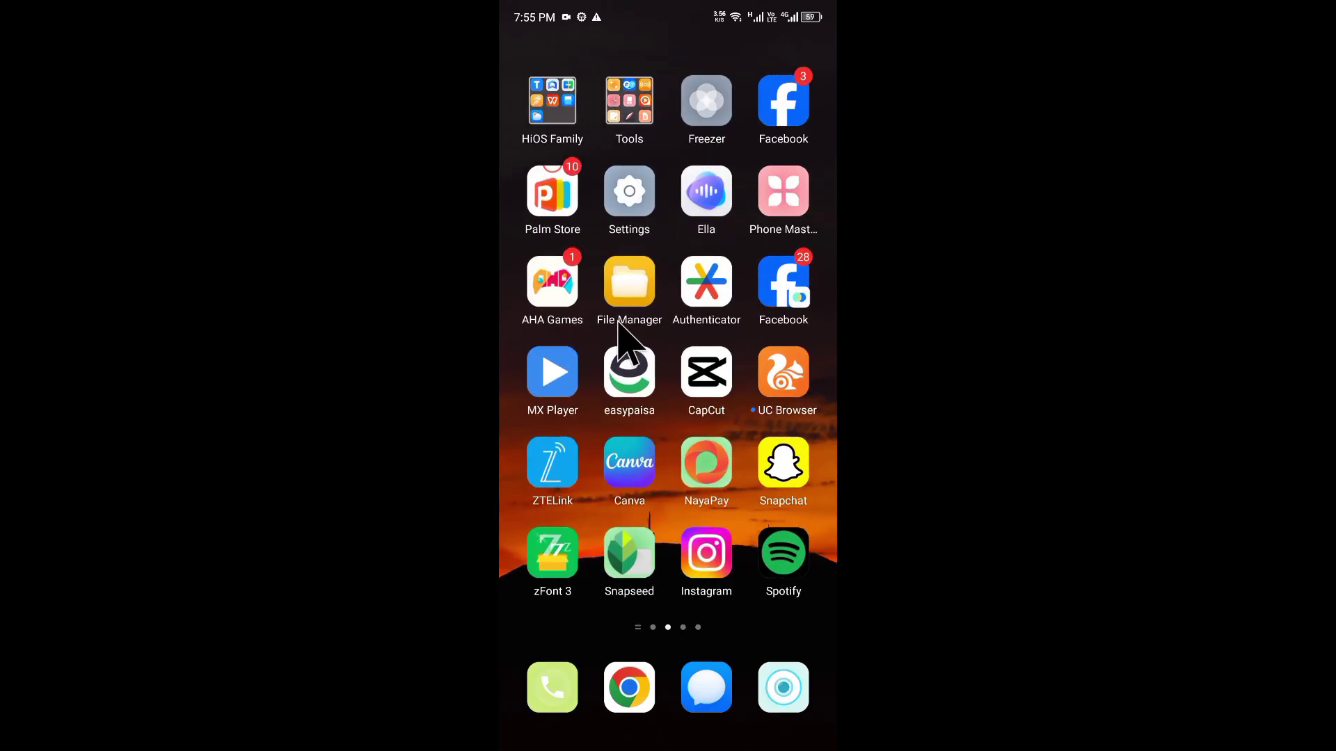
pyautogui.moveTo(737, 351); pyautogui.dragTo(594, 345)
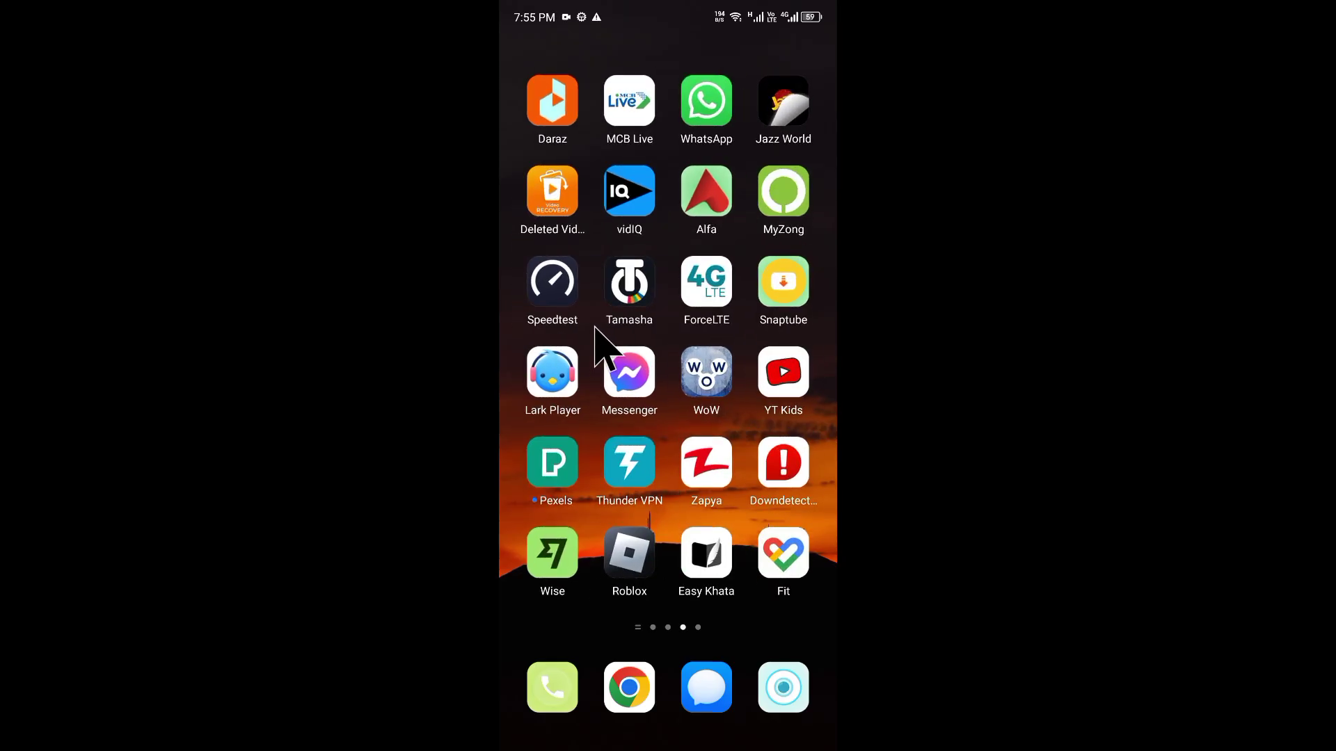
pyautogui.moveTo(592, 337); pyautogui.dragTo(731, 323)
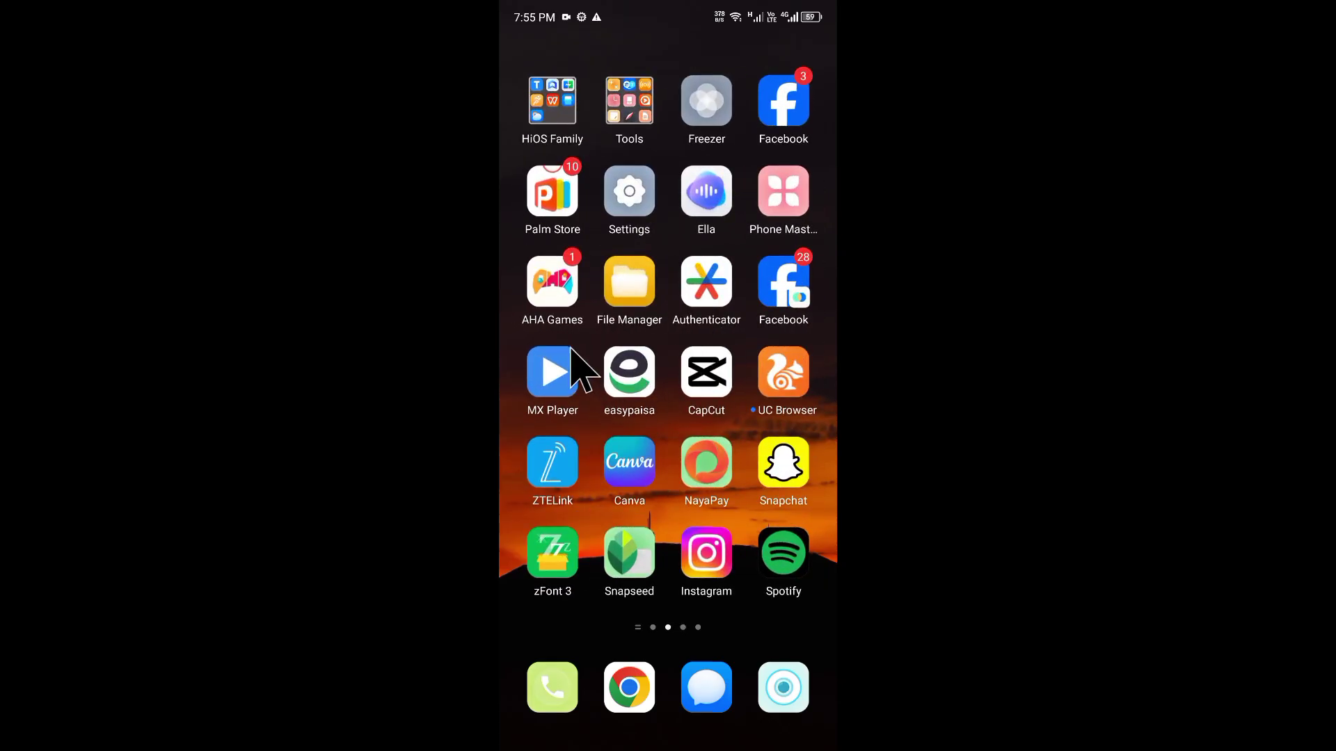
pyautogui.moveTo(580, 352); pyautogui.dragTo(709, 355)
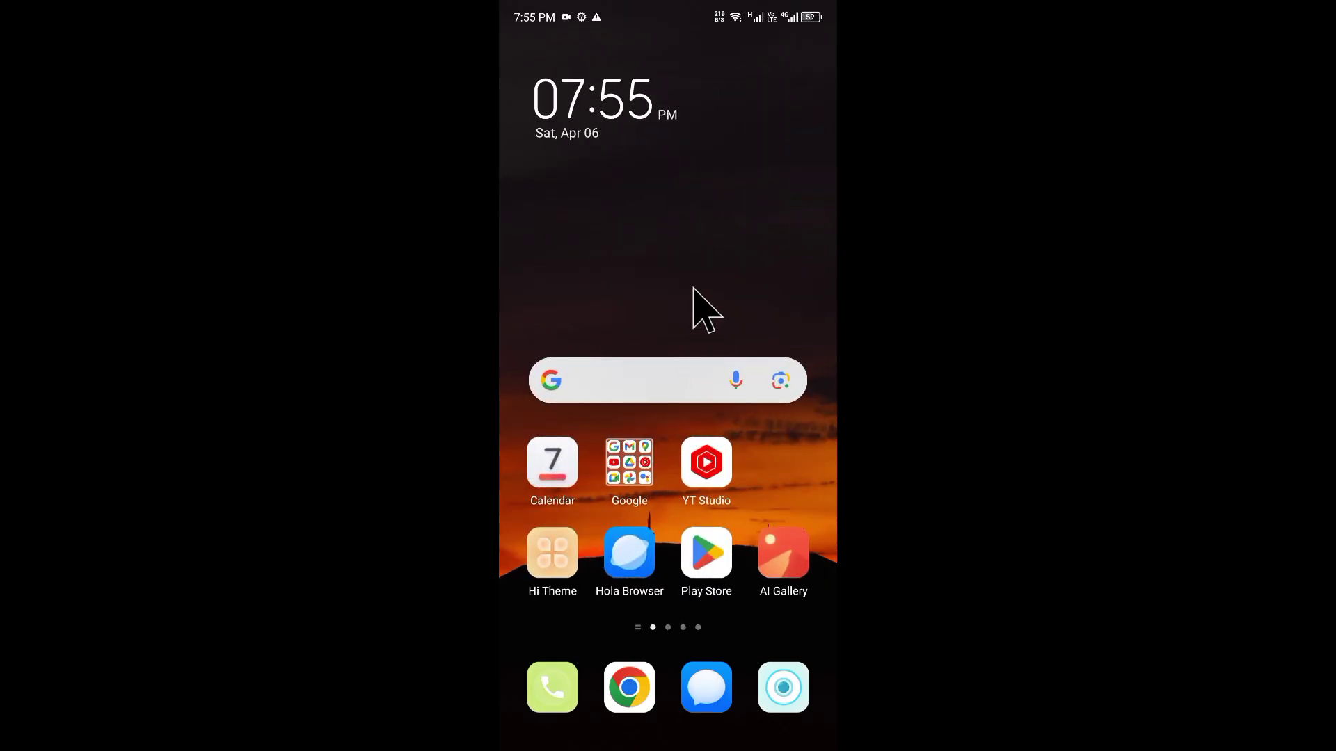
pyautogui.moveTo(734, 296); pyautogui.dragTo(596, 328)
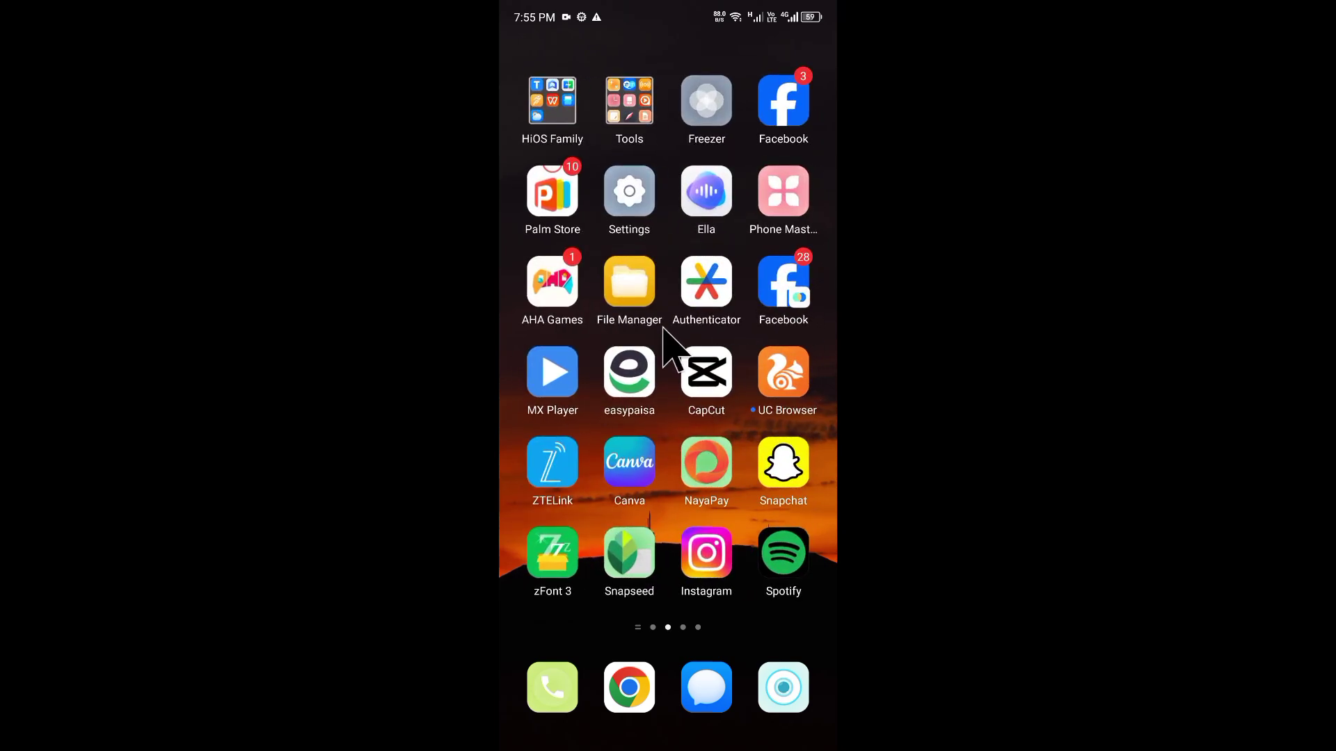
pyautogui.moveTo(679, 334); pyautogui.dragTo(553, 317)
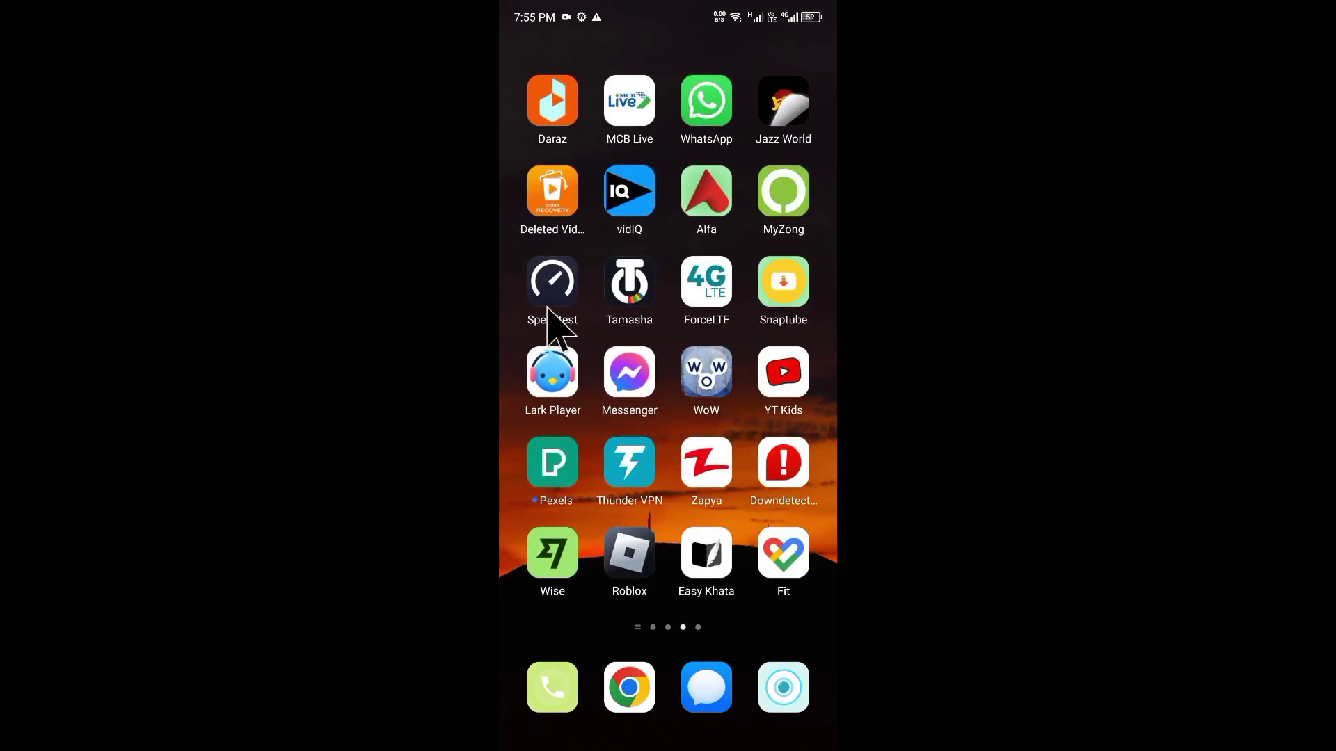